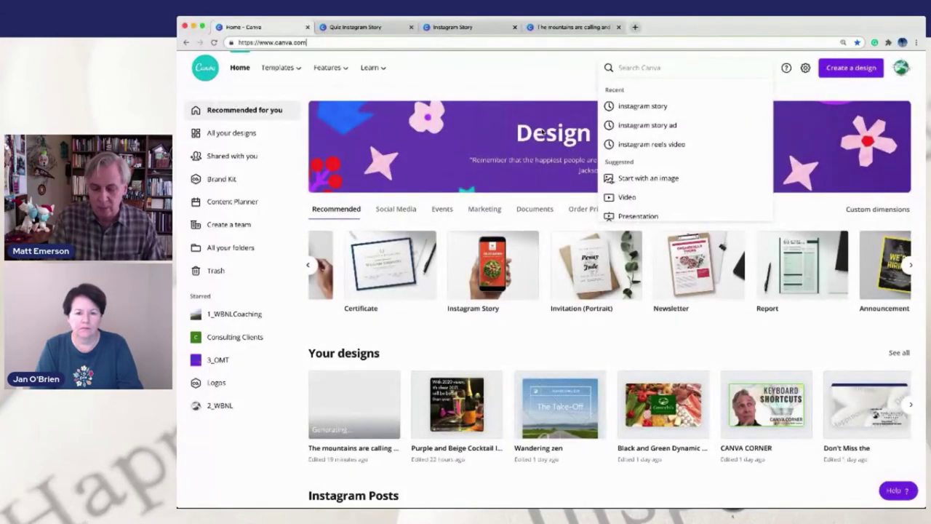
Zoom in, search designs for 'inst', and open the Quiz Instagram Story (1080 × 1920 px) templates.
{"action": "key", "text": "super+equal"}
{"action": "key", "text": "super+equal"}
{"action": "key", "text": "super+equal"}
{"action": "key", "text": "super+equal"}
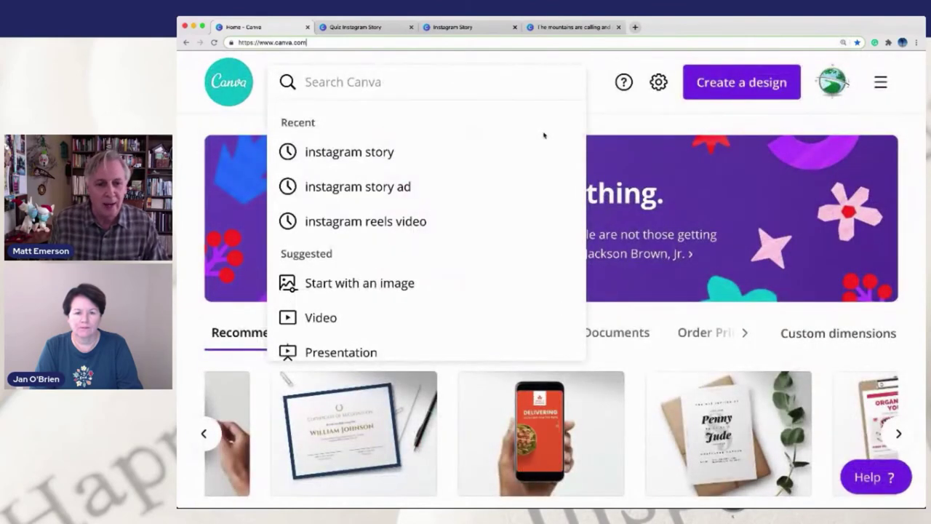
{"action": "left_click", "coordinate": [428, 80]}
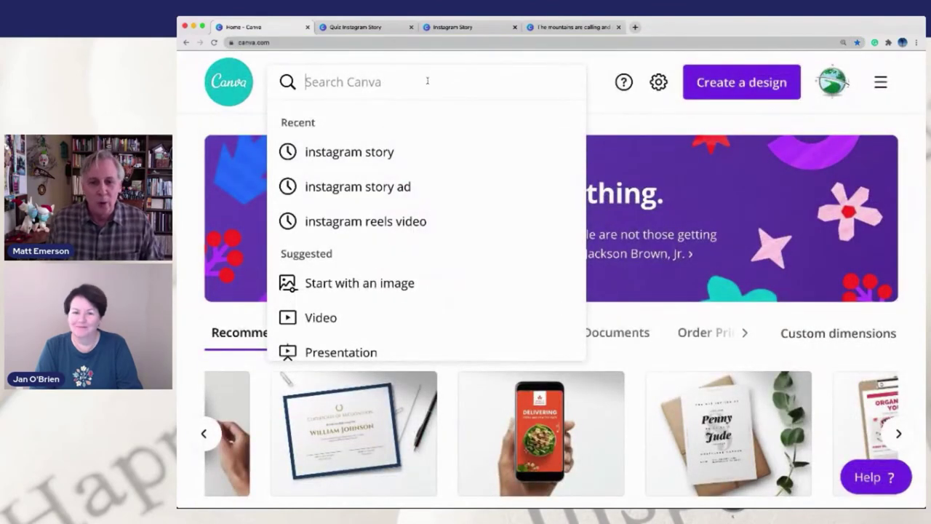
{"action": "type", "text": "inst"}
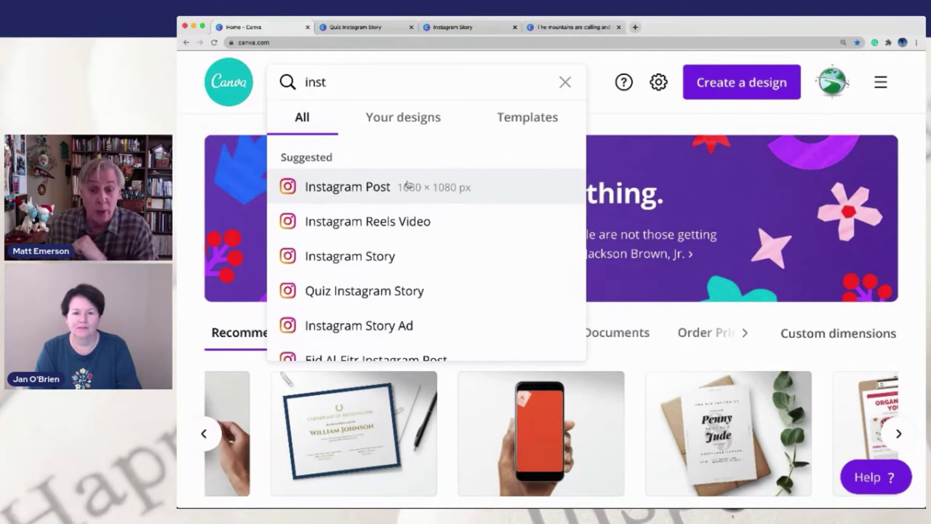
{"action": "scroll", "coordinate": [452, 291], "scroll_direction": "down", "scroll_amount": 1}
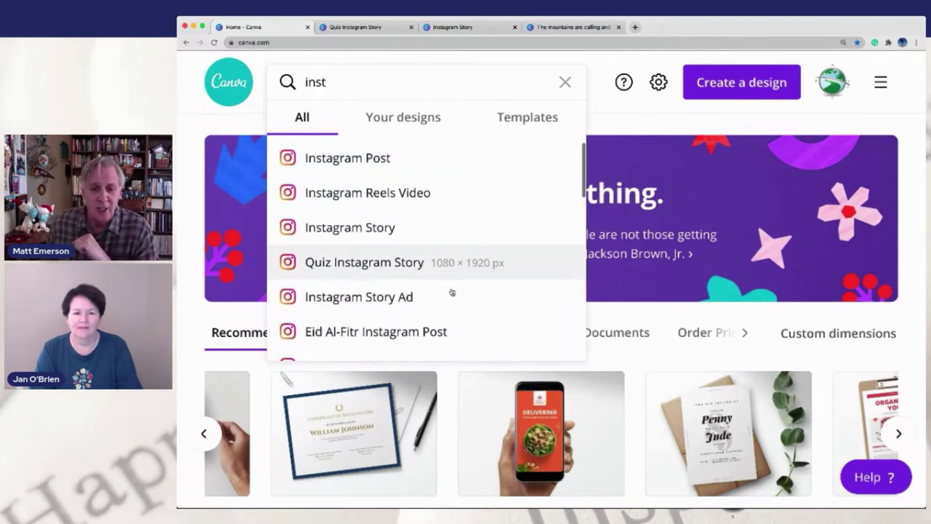
{"action": "scroll", "coordinate": [452, 292], "scroll_direction": "down", "scroll_amount": 5}
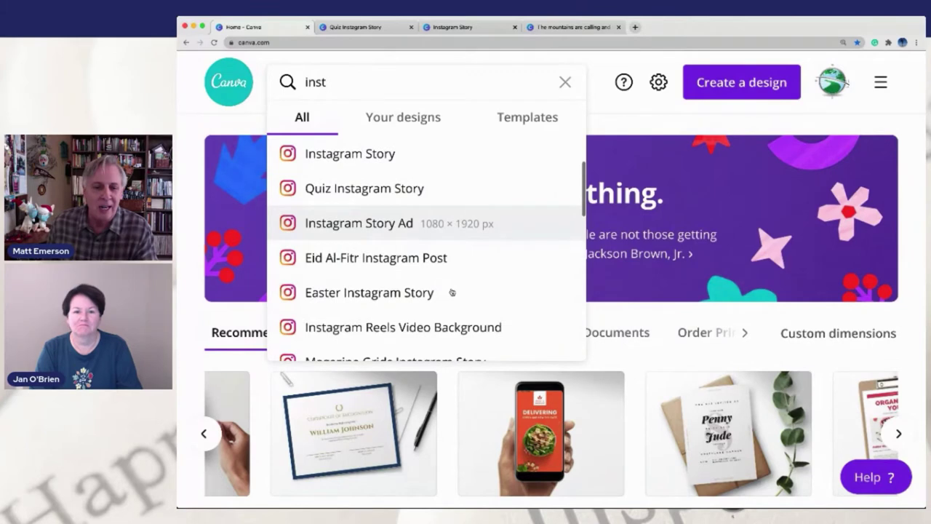
{"action": "scroll", "coordinate": [451, 291], "scroll_direction": "down", "scroll_amount": 1}
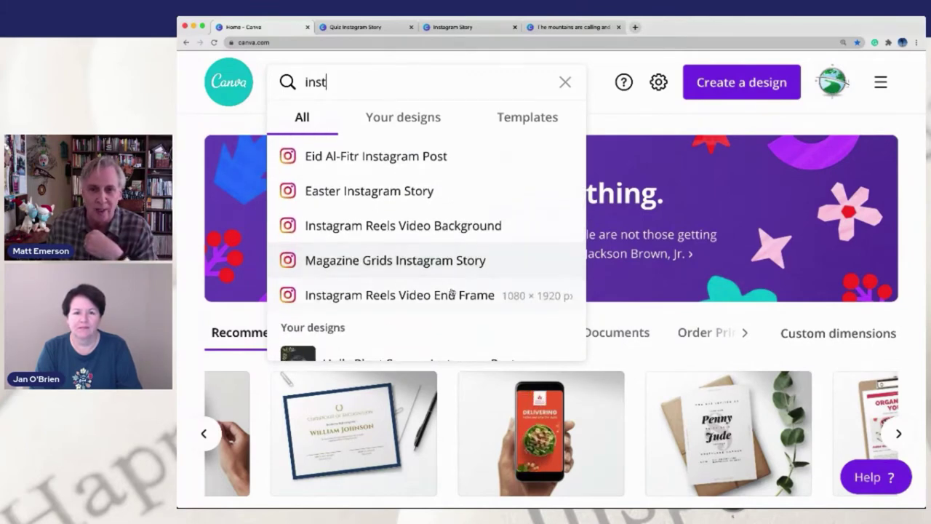
{"action": "scroll", "coordinate": [451, 292], "scroll_direction": "up", "scroll_amount": 4}
{"action": "scroll", "coordinate": [451, 292], "scroll_direction": "up", "scroll_amount": 3}
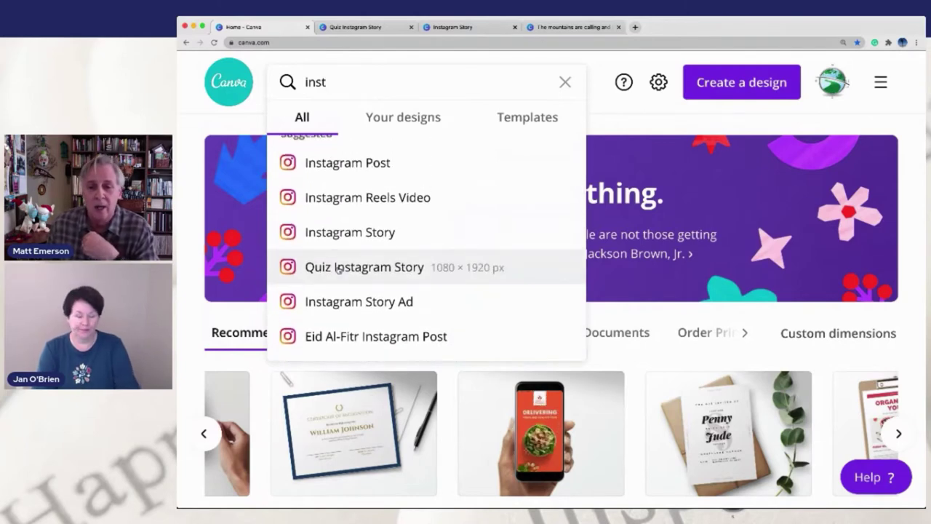
{"action": "left_click", "coordinate": [338, 268]}
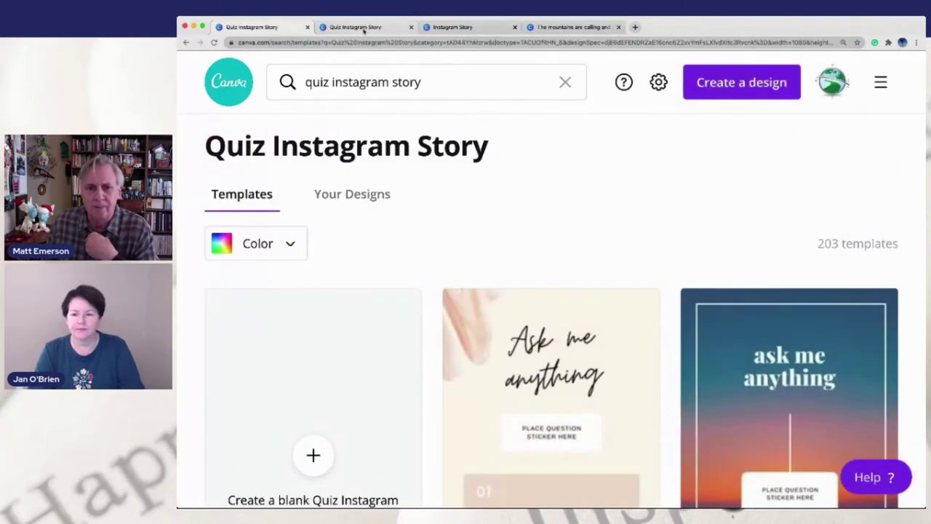
Switch to the second Quiz Instagram Story tab and zoom out twice for a six-column grid.
{"action": "left_click", "coordinate": [364, 27]}
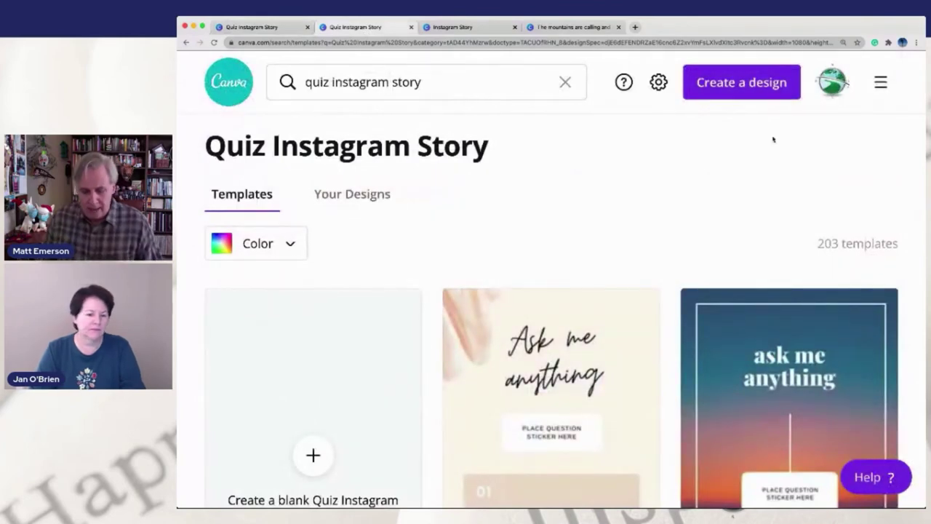
{"action": "key", "text": "super+minus"}
{"action": "key", "text": "super+minus"}
{"action": "key", "text": "super+minus"}
{"action": "key", "text": "super+minus"}
{"action": "key", "text": "super+minus"}
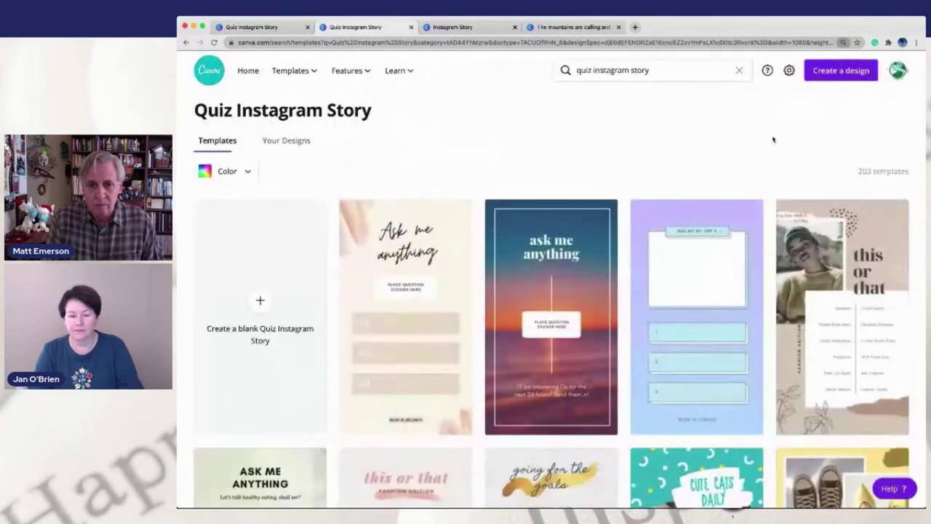
{"action": "key", "text": "super+minus"}
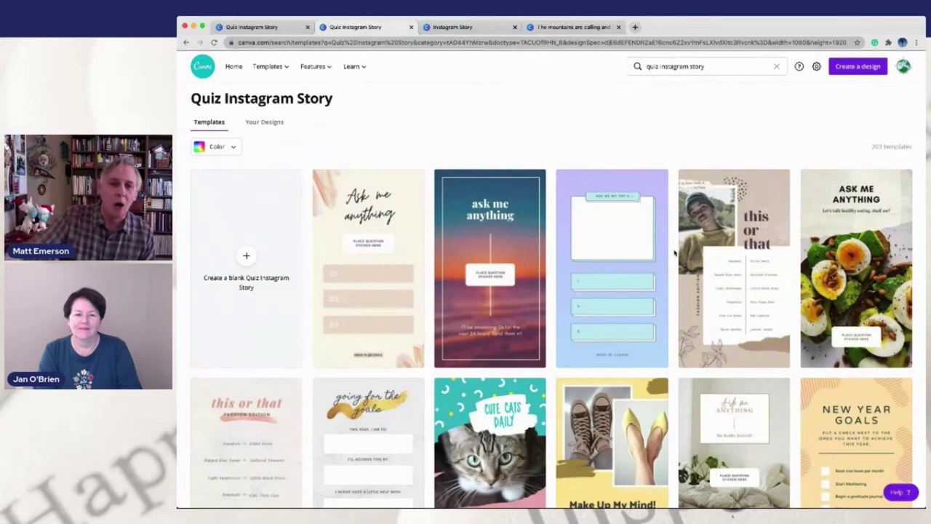
Browse the Instagram Story templates, then open the 'The mountains are calling and I must go.' design.
{"action": "left_click", "coordinate": [471, 28]}
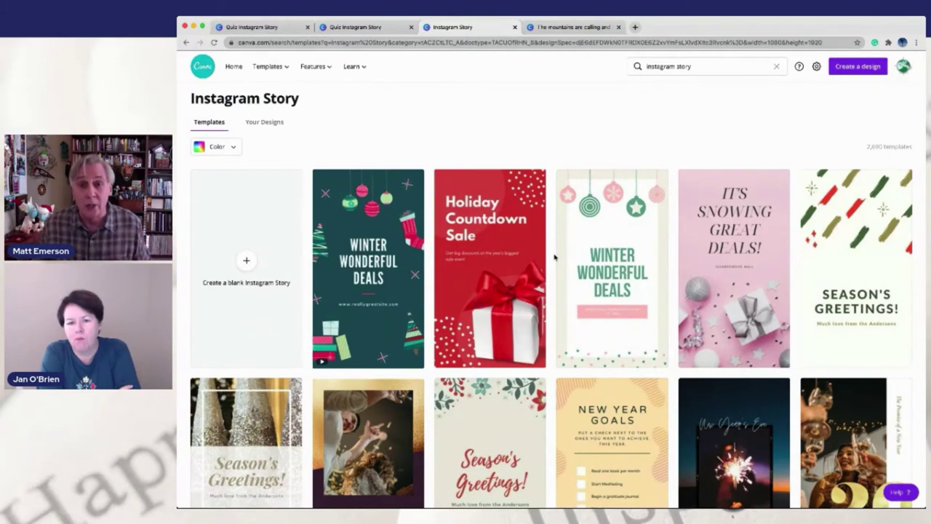
{"action": "mouse_move", "coordinate": [567, 278]}
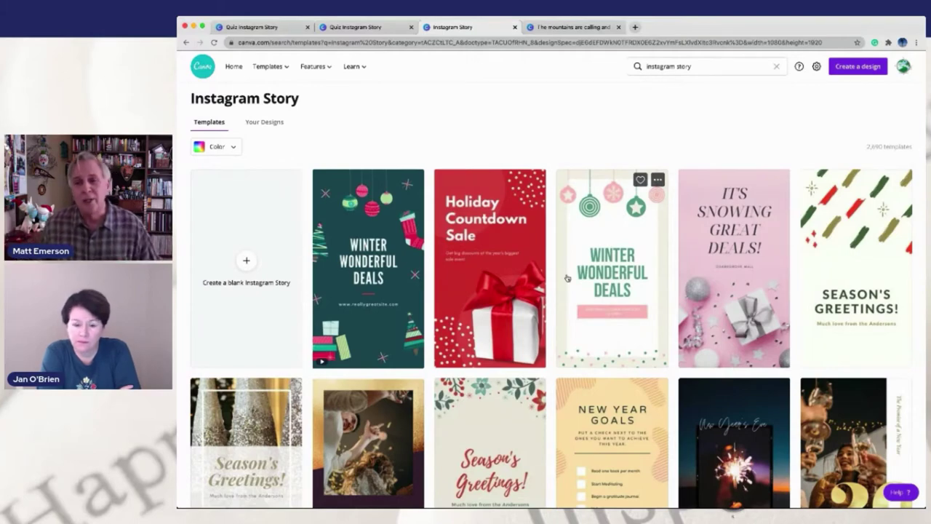
{"action": "scroll", "coordinate": [606, 282], "scroll_direction": "down", "scroll_amount": 5}
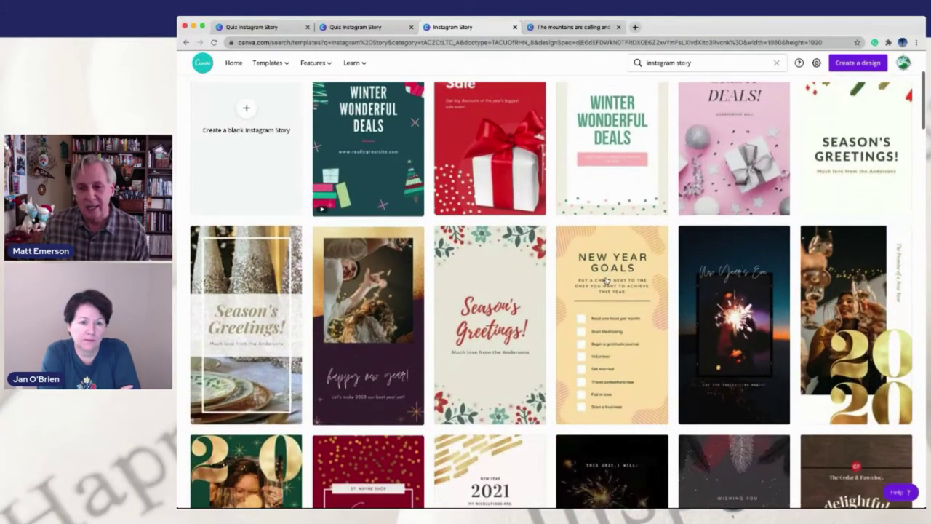
{"action": "scroll", "coordinate": [606, 282], "scroll_direction": "down", "scroll_amount": 5}
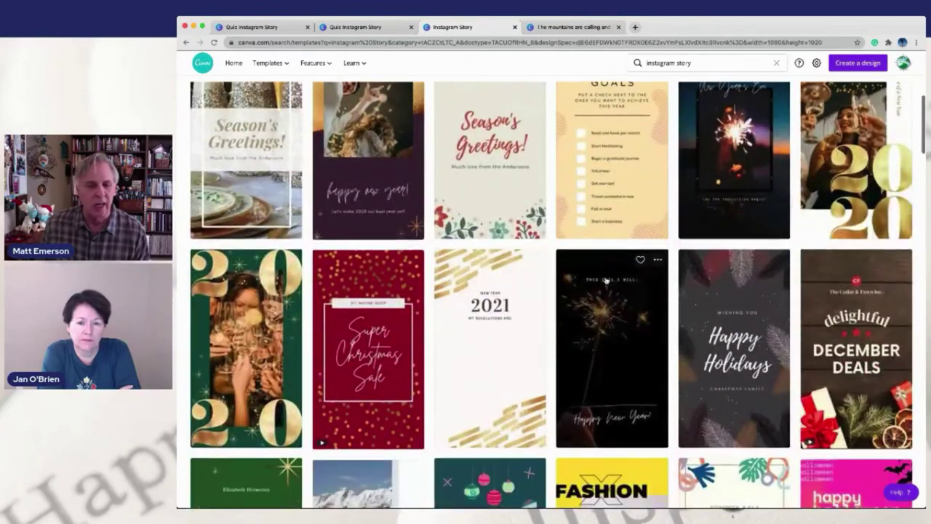
{"action": "scroll", "coordinate": [606, 280], "scroll_direction": "down", "scroll_amount": 2}
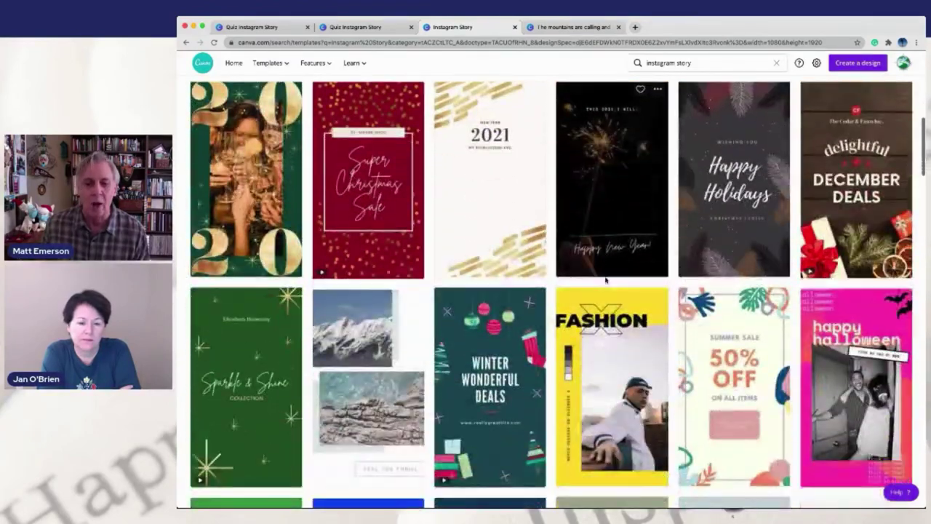
{"action": "scroll", "coordinate": [606, 281], "scroll_direction": "down", "scroll_amount": 1}
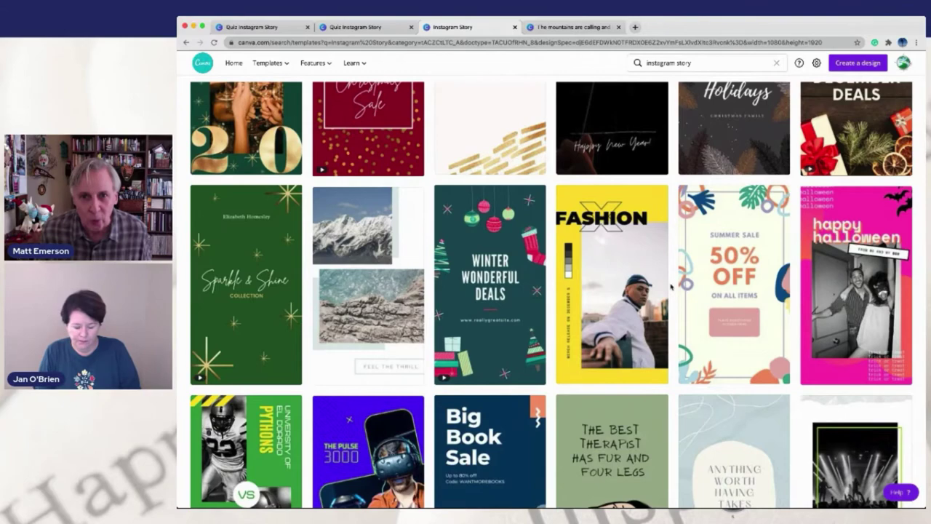
{"action": "scroll", "coordinate": [670, 287], "scroll_direction": "up", "scroll_amount": 8}
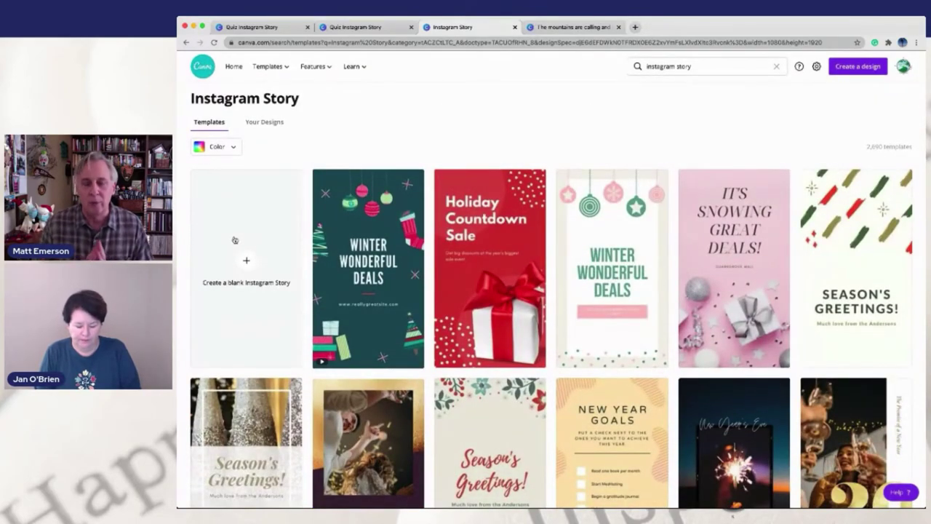
{"action": "left_click", "coordinate": [561, 29]}
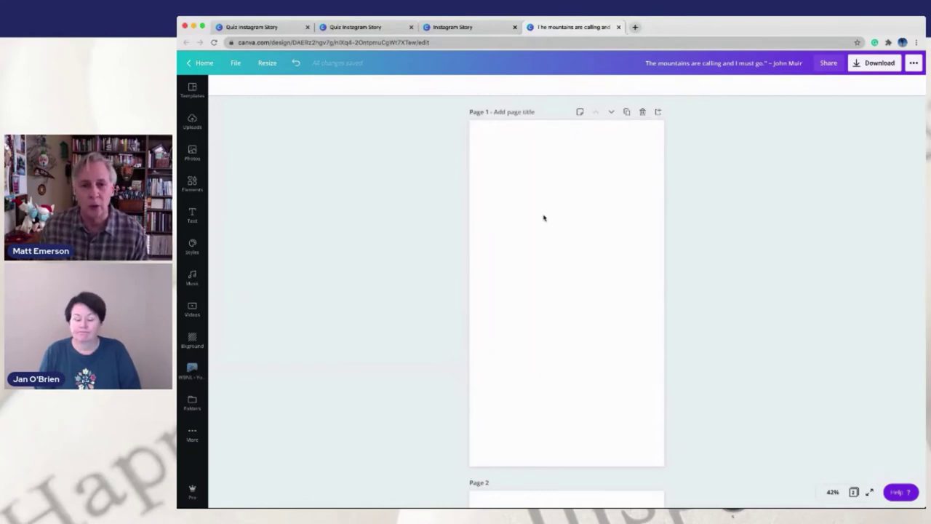
Show the uploaded videos in the Uploads panel beside the blank Page 1.
{"action": "left_click", "coordinate": [191, 122]}
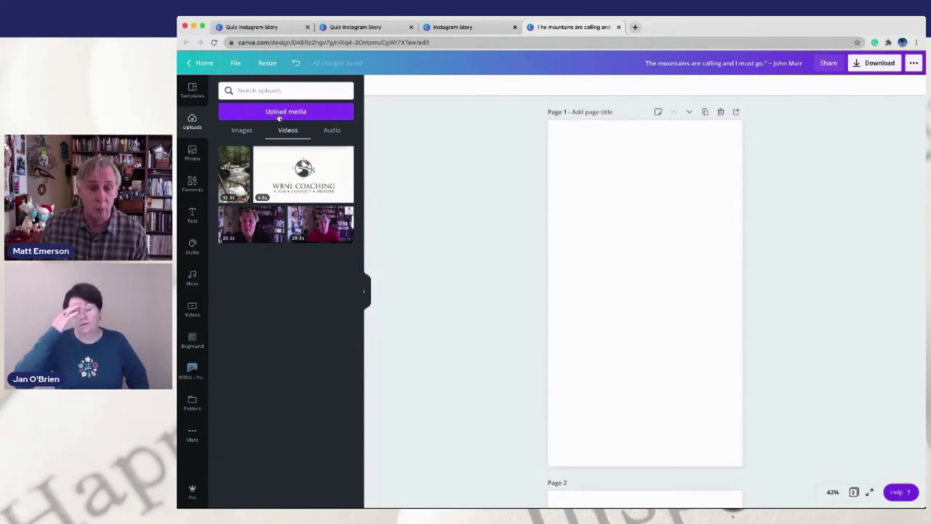
Add the 15.5-second forest stream video to Page 1 and stretch it to cover the page.
{"action": "left_click", "coordinate": [235, 175]}
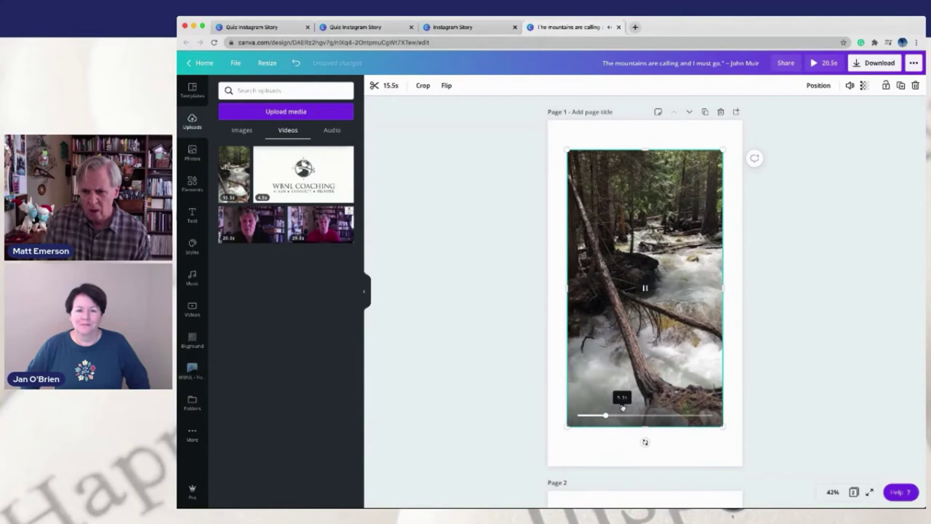
{"action": "left_click_drag", "start_coordinate": [558, 135], "coordinate": [545, 121]}
{"action": "left_click_drag", "start_coordinate": [598, 192], "coordinate": [589, 190]}
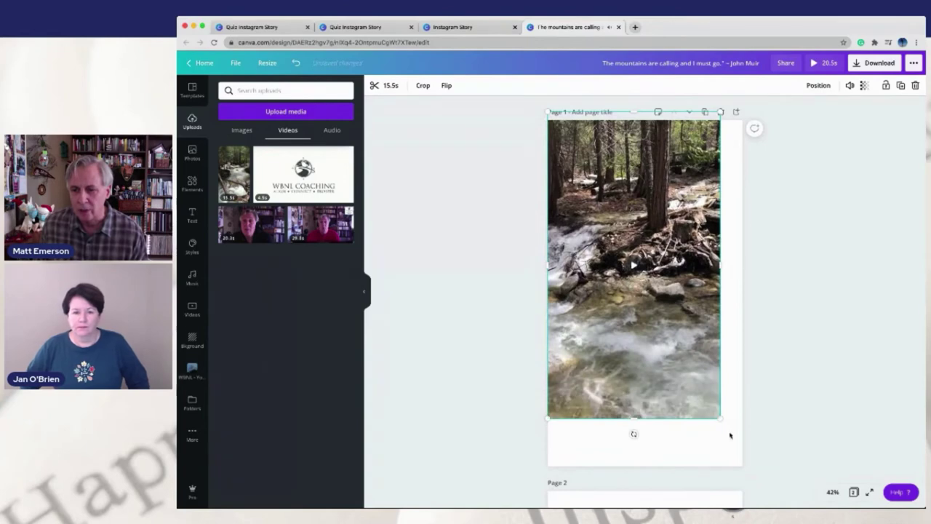
{"action": "left_click_drag", "start_coordinate": [721, 420], "coordinate": [738, 469]}
{"action": "left_click_drag", "start_coordinate": [697, 424], "coordinate": [692, 423]}
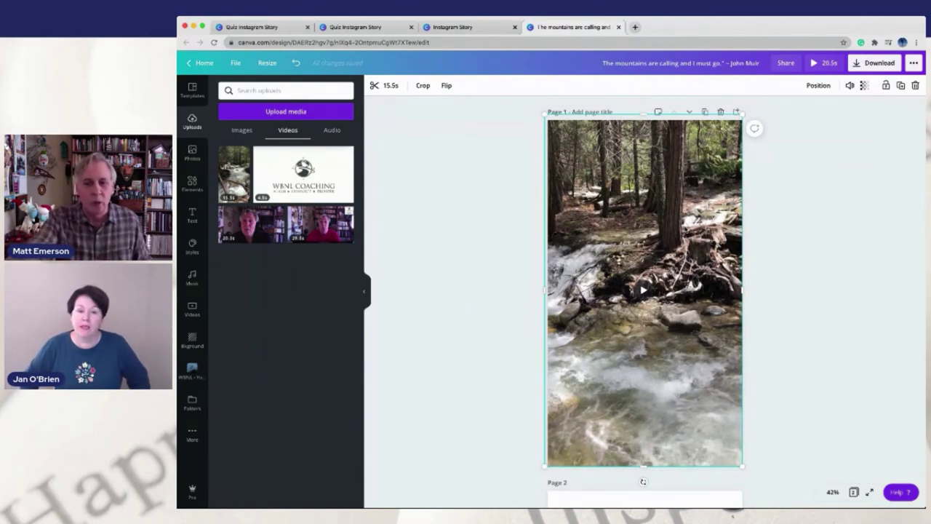
Add a dark red square from Elements, stretch it into a tall panel, then delete it.
{"action": "left_click", "coordinate": [192, 182]}
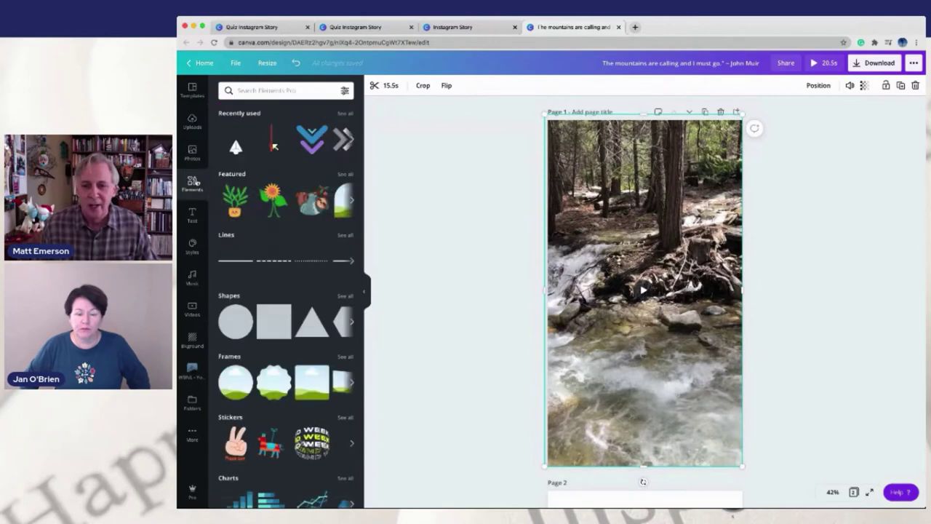
{"action": "left_click", "coordinate": [267, 319]}
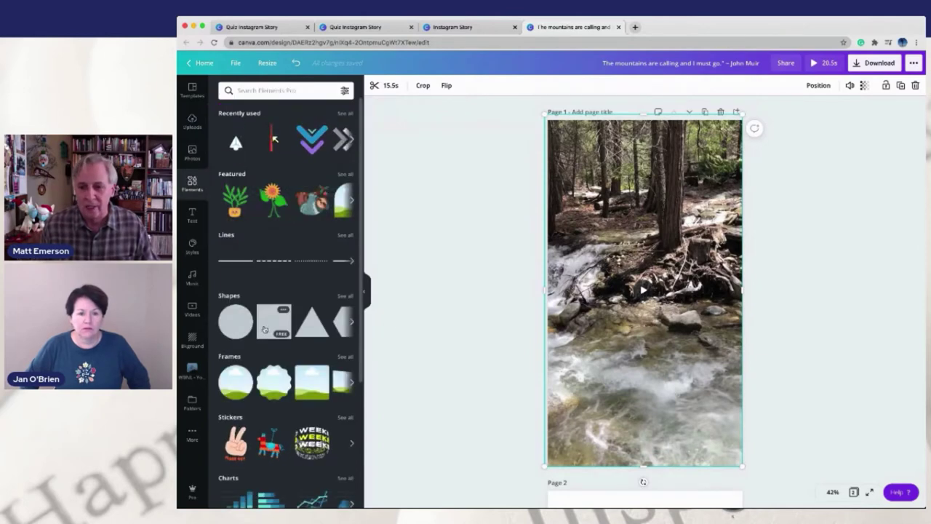
{"action": "left_click_drag", "start_coordinate": [609, 266], "coordinate": [627, 169]}
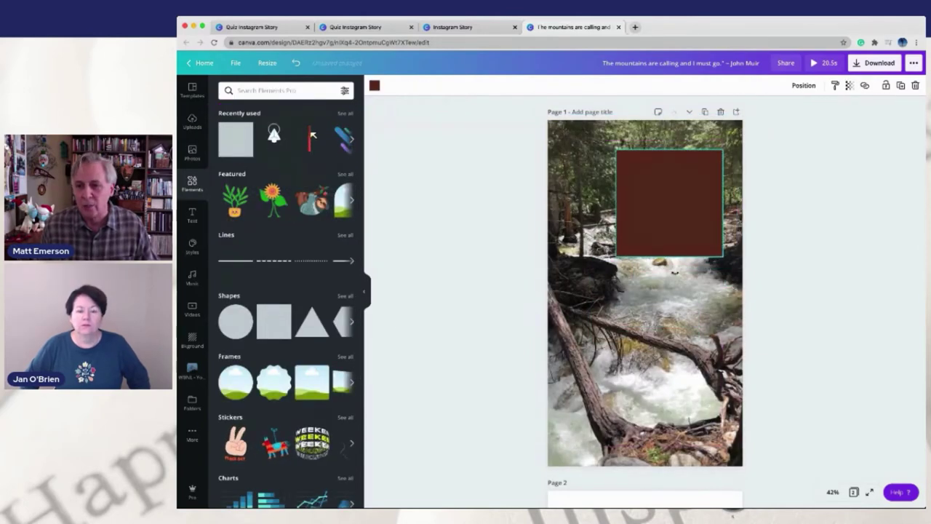
{"action": "left_click_drag", "start_coordinate": [669, 260], "coordinate": [668, 340]}
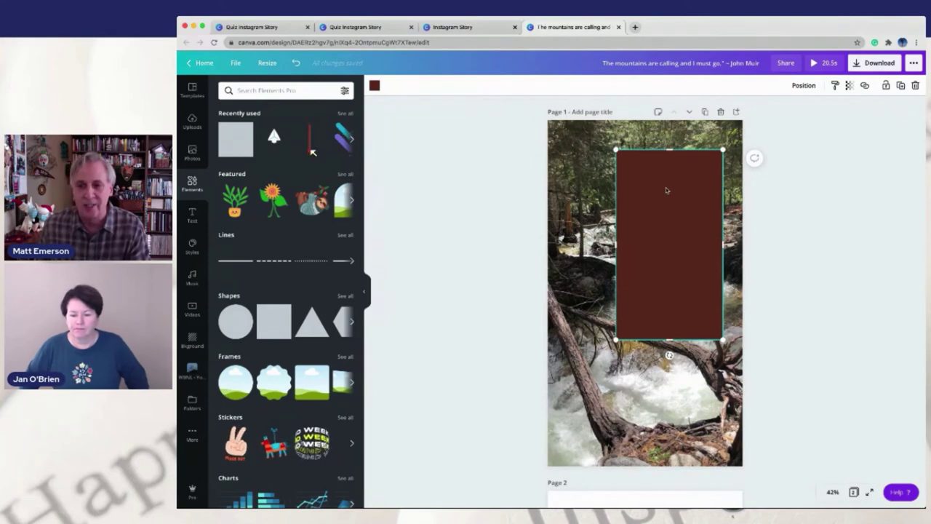
{"action": "key", "text": "Delete"}
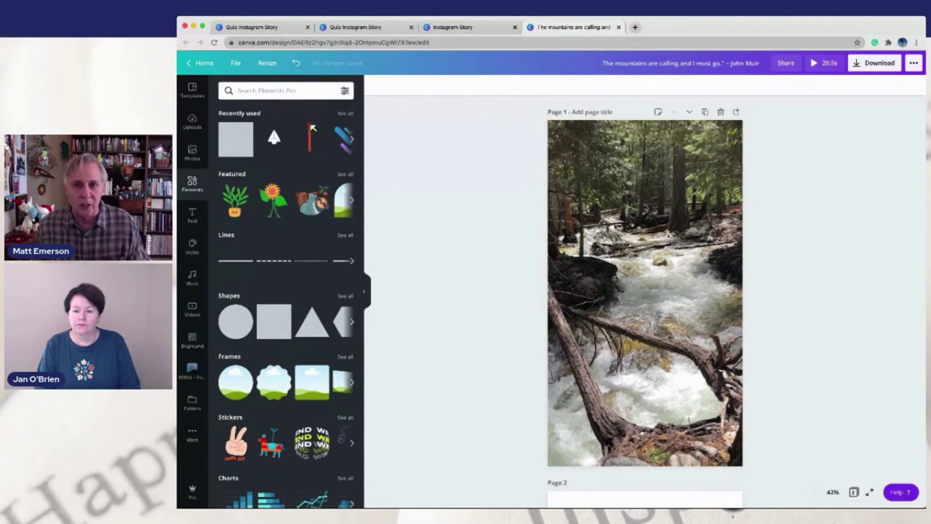
Add the forest stream video to page 2, sized to fill the strip left of the quote.
{"action": "scroll", "coordinate": [644, 207], "scroll_direction": "down", "scroll_amount": 5}
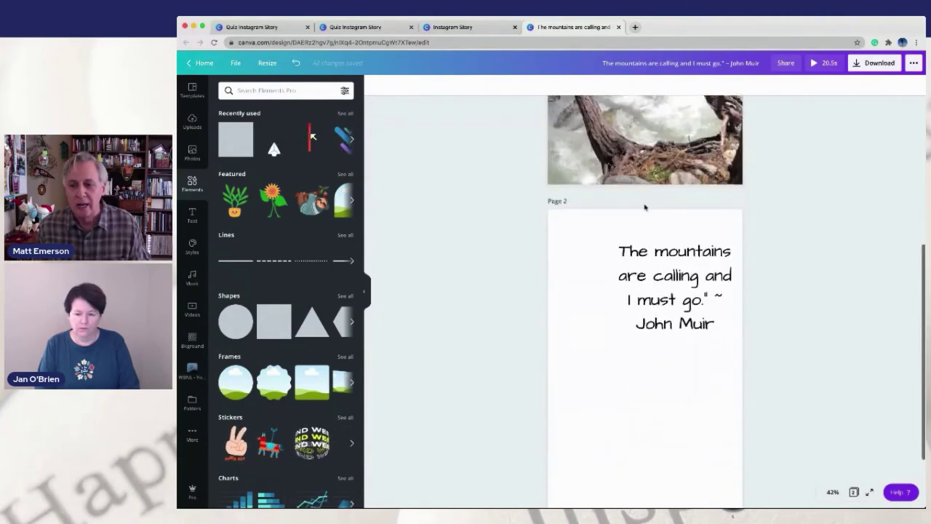
{"action": "left_click", "coordinate": [644, 210]}
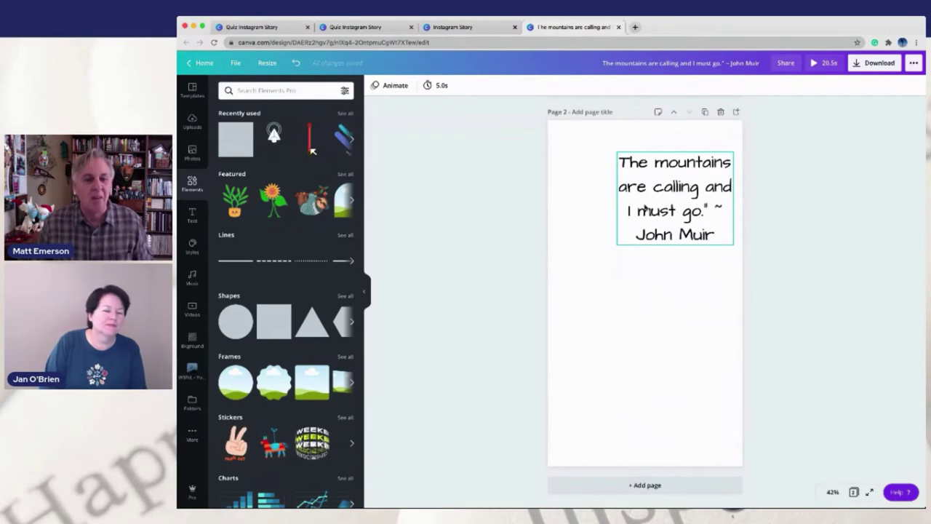
{"action": "left_click", "coordinate": [192, 120]}
{"action": "left_click", "coordinate": [234, 174]}
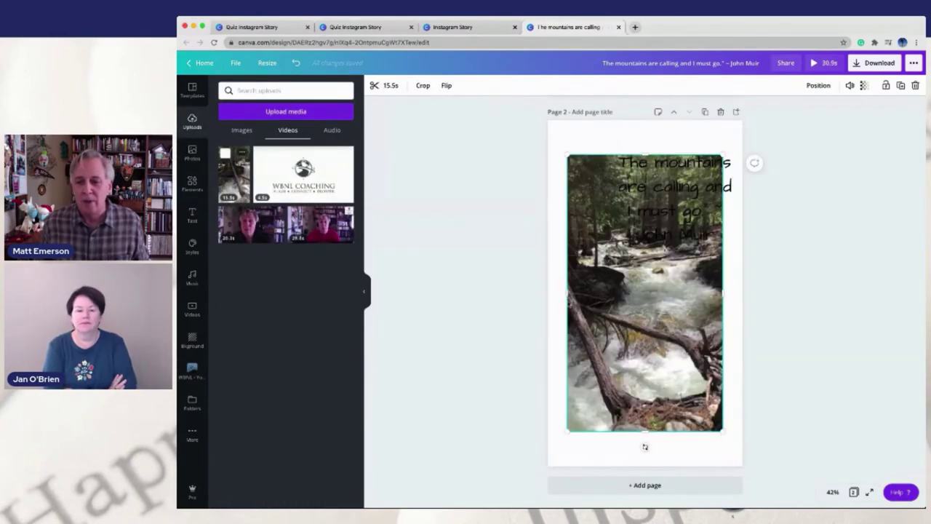
{"action": "left_click", "coordinate": [645, 293]}
{"action": "left_click_drag", "start_coordinate": [646, 314], "coordinate": [544, 282]}
{"action": "left_click_drag", "start_coordinate": [457, 396], "coordinate": [404, 461]}
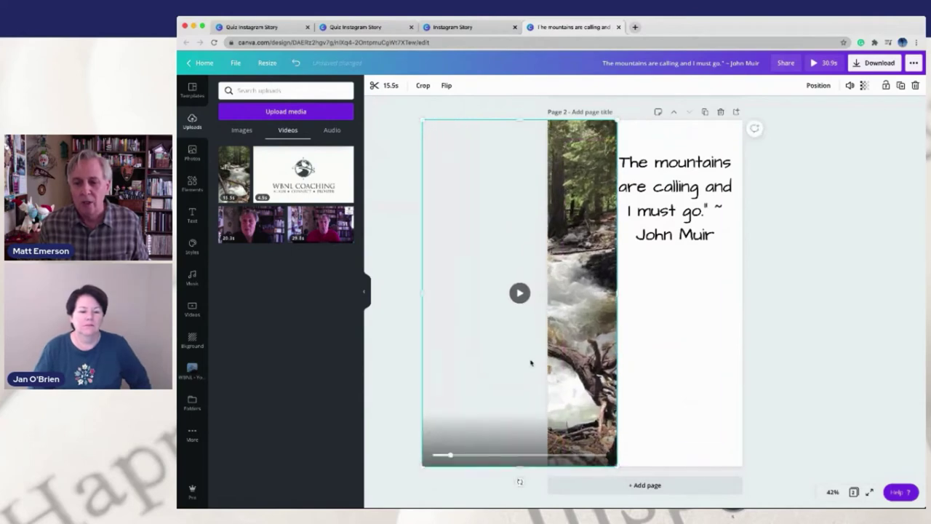
{"action": "left_click", "coordinate": [511, 359]}
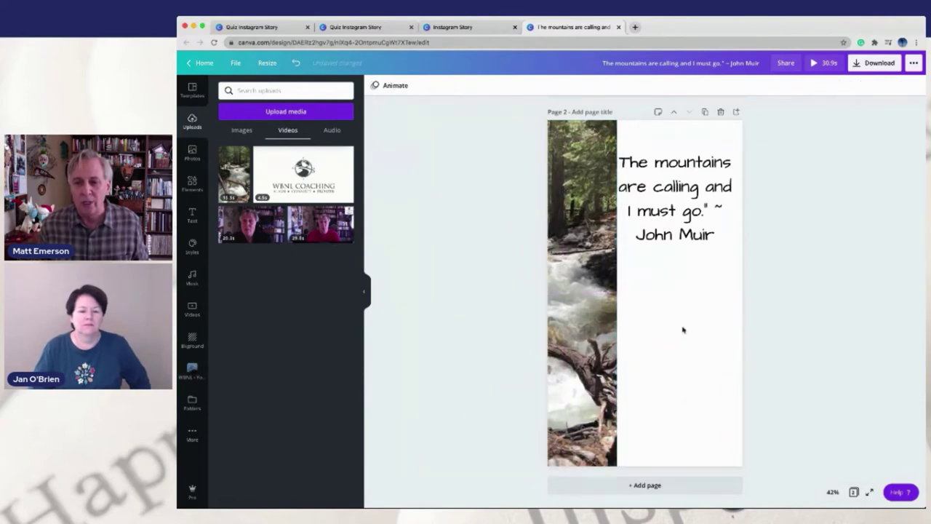
{"action": "left_click_drag", "start_coordinate": [582, 318], "coordinate": [579, 320]}
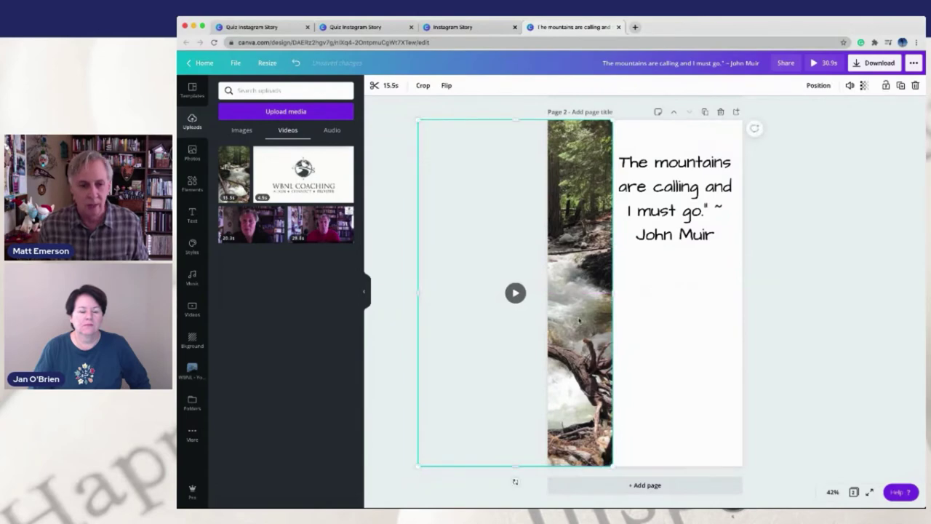
{"action": "left_click", "coordinate": [515, 292]}
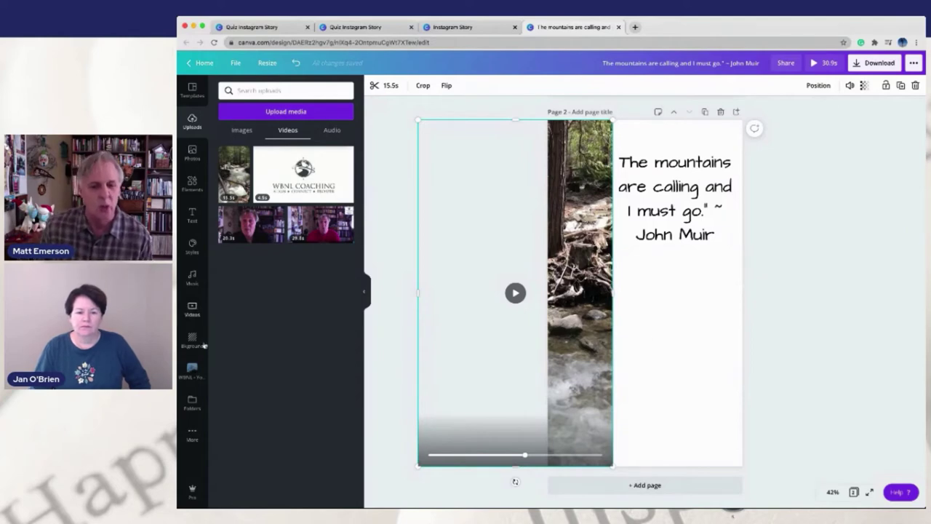
Add the El Capitan photo from WBNL - Yosemite and enlarge it over page 2, showing Half Dome.
{"action": "left_click", "coordinate": [190, 371]}
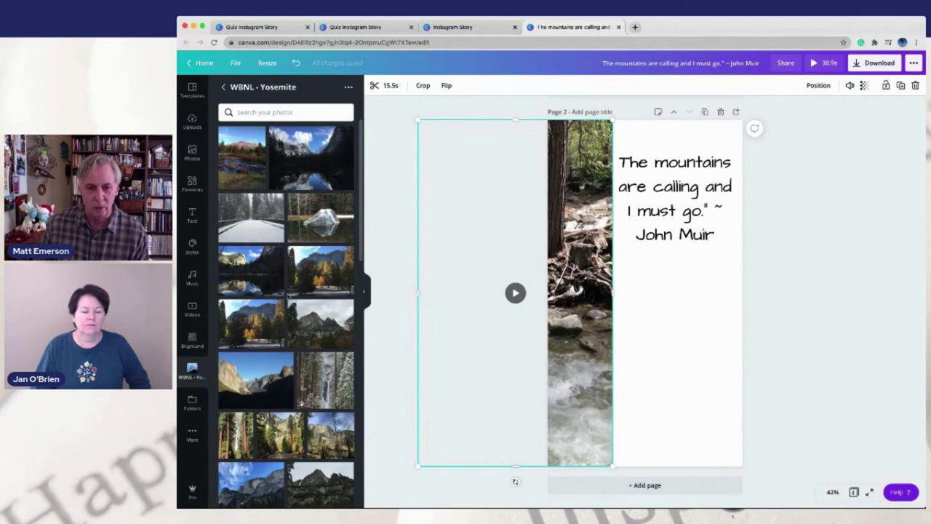
{"action": "scroll", "coordinate": [287, 297], "scroll_direction": "down", "scroll_amount": 1}
{"action": "scroll", "coordinate": [287, 297], "scroll_direction": "down", "scroll_amount": 5}
{"action": "scroll", "coordinate": [287, 296], "scroll_direction": "up", "scroll_amount": 3}
{"action": "left_click", "coordinate": [266, 262]}
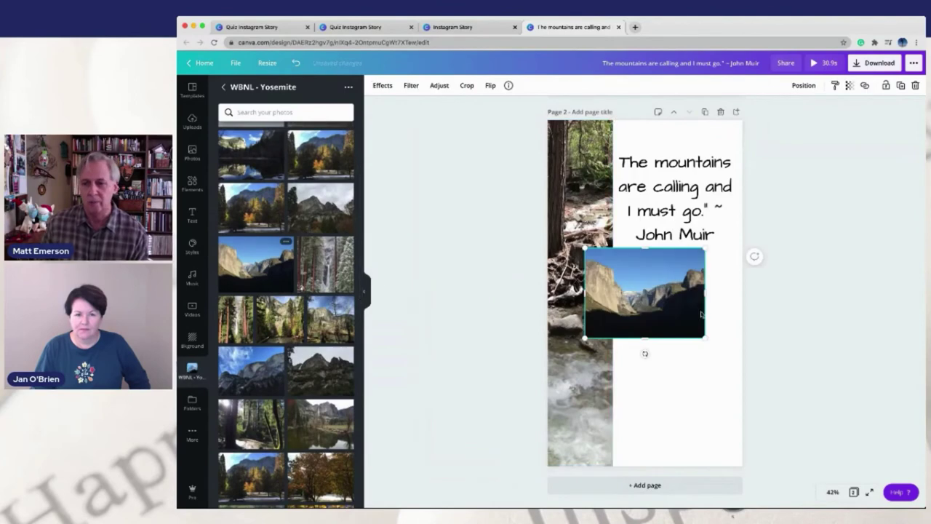
{"action": "left_click_drag", "start_coordinate": [658, 309], "coordinate": [708, 182]}
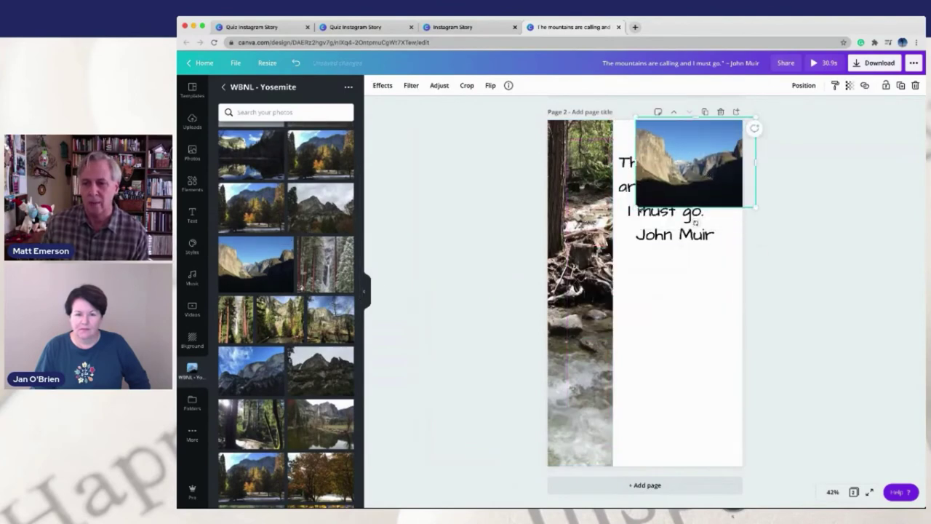
{"action": "left_click_drag", "start_coordinate": [636, 207], "coordinate": [374, 499]}
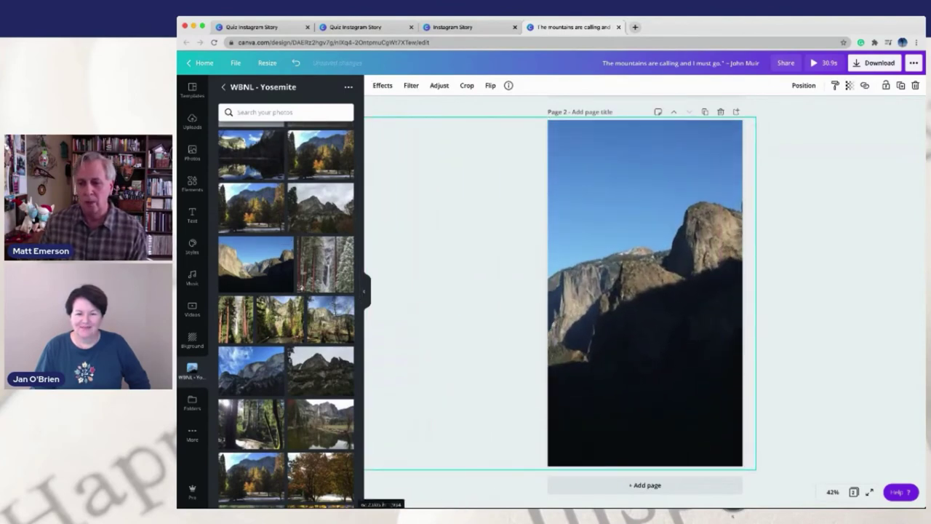
{"action": "left_click_drag", "start_coordinate": [434, 384], "coordinate": [581, 374]}
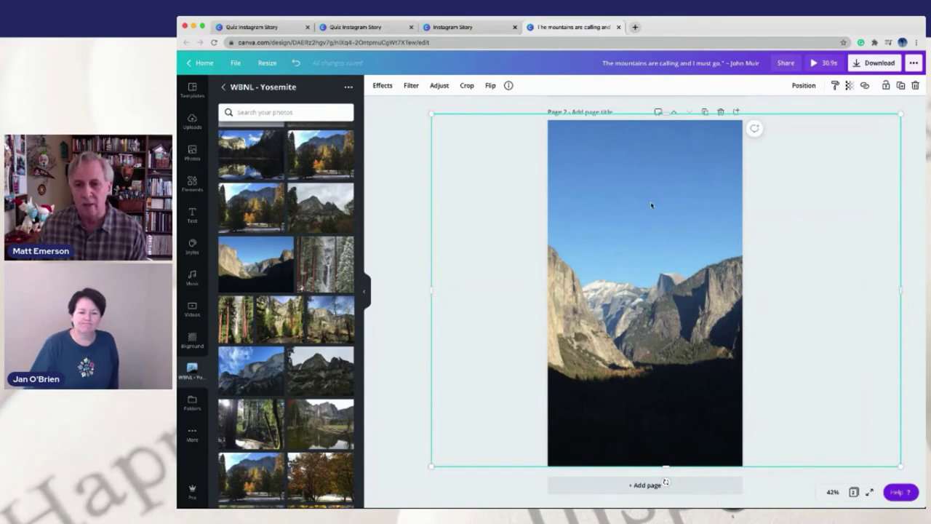
Apply the Greyscale filter to the photo and set its transparency to 58.
{"action": "left_click", "coordinate": [410, 86]}
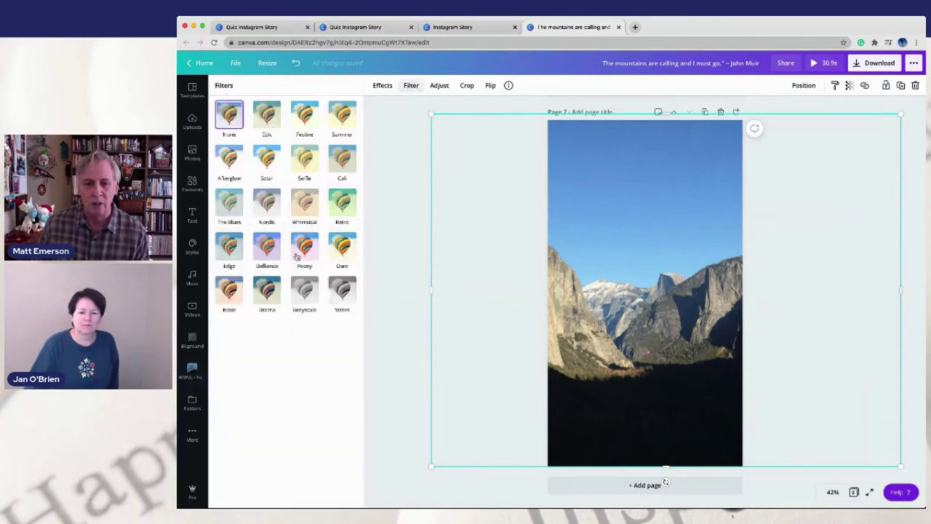
{"action": "left_click", "coordinate": [304, 291]}
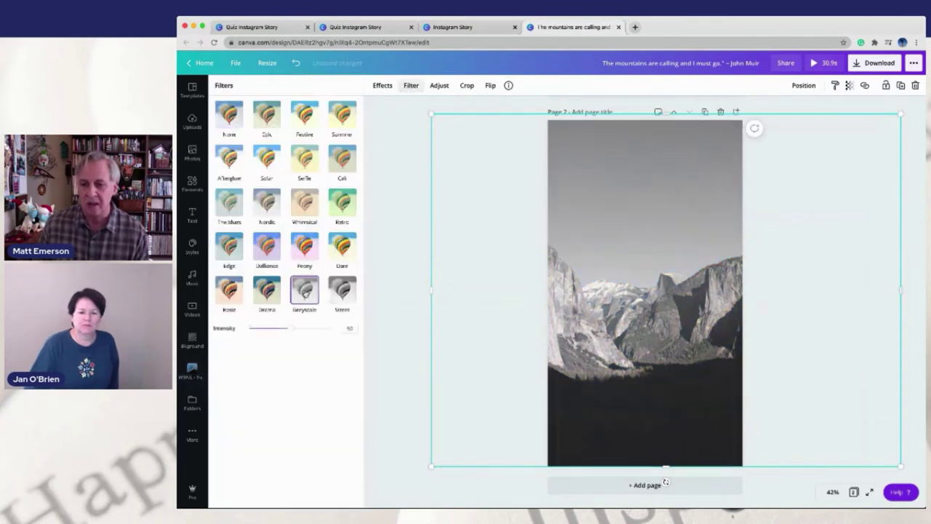
{"action": "left_click", "coordinate": [849, 86]}
{"action": "left_click_drag", "start_coordinate": [826, 113], "coordinate": [801, 114]}
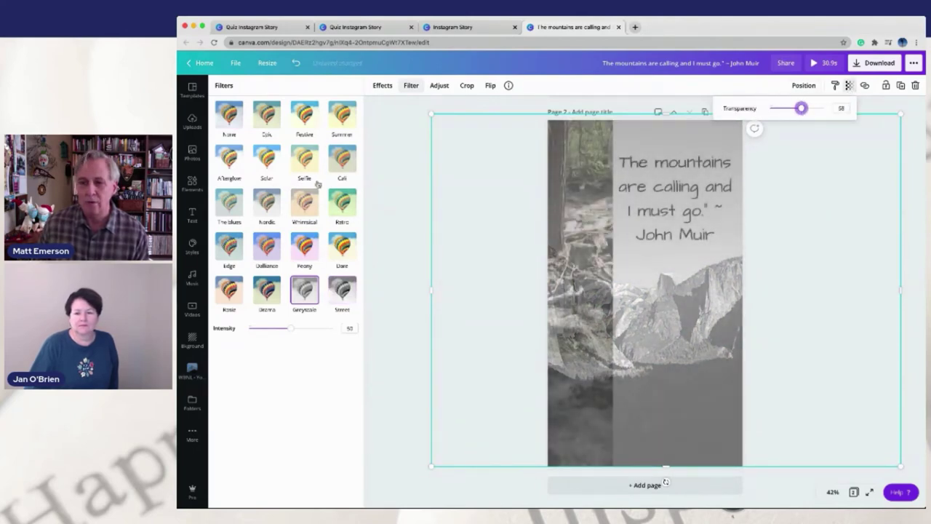
{"action": "left_click", "coordinate": [535, 370]}
{"action": "left_click", "coordinate": [405, 354]}
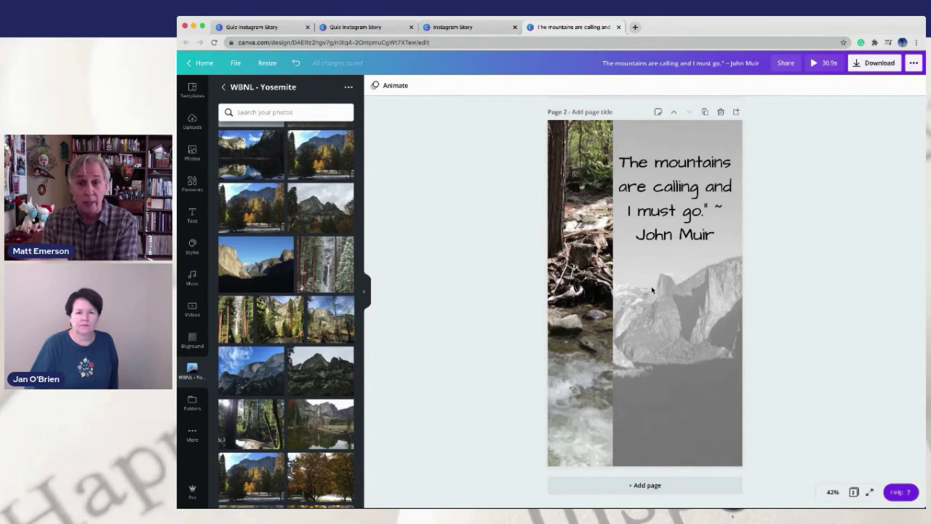
{"action": "left_click", "coordinate": [676, 210]}
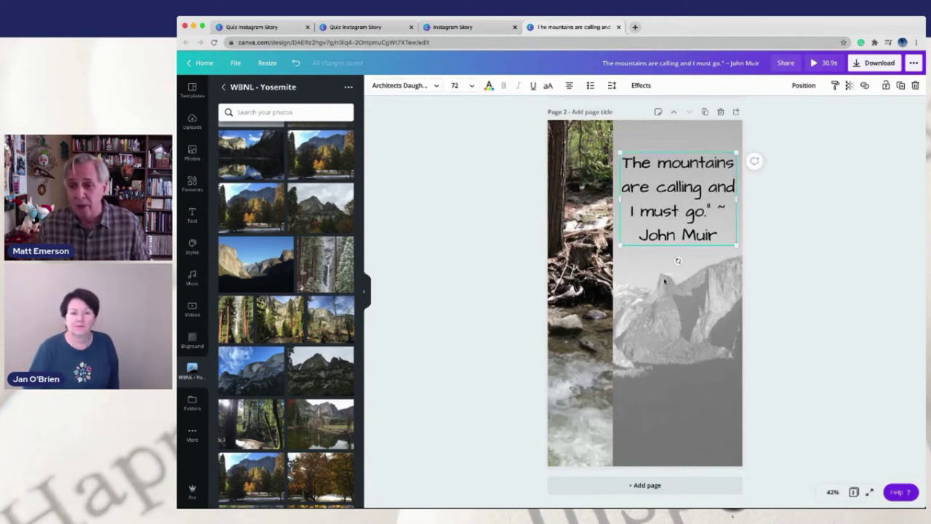
{"action": "left_click", "coordinate": [678, 263]}
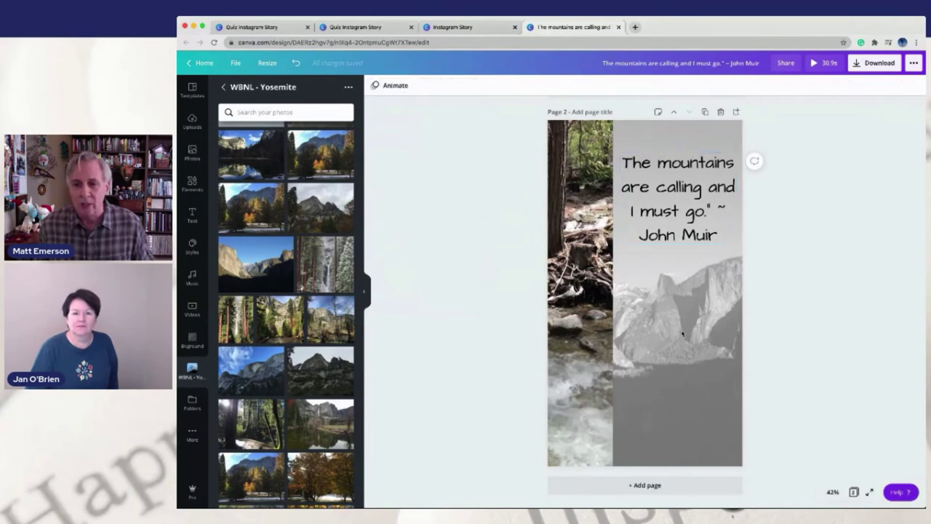
{"action": "double_click", "coordinate": [679, 344]}
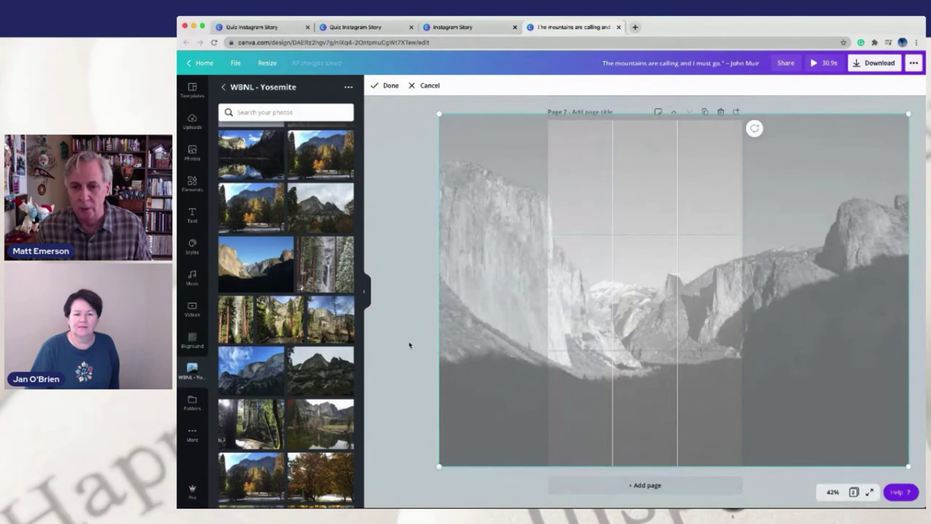
{"action": "left_click", "coordinate": [410, 344]}
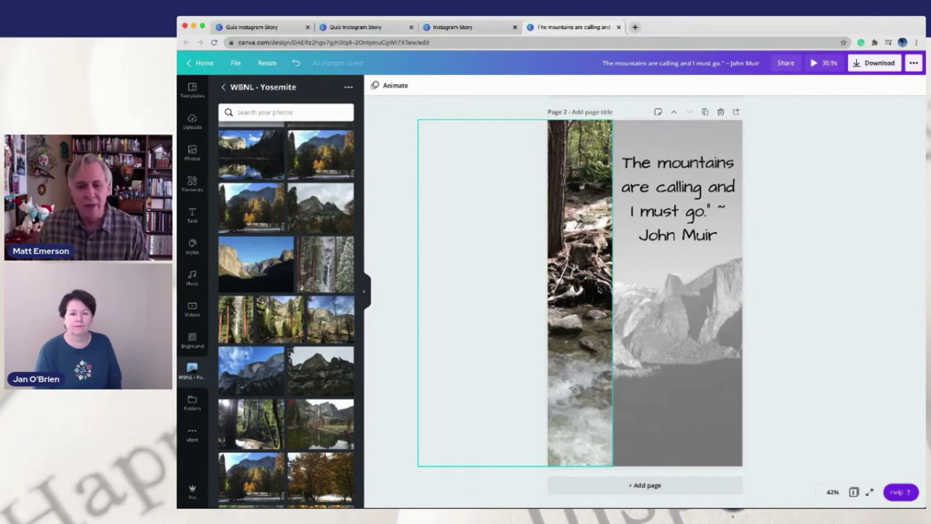
{"action": "left_click", "coordinate": [583, 317]}
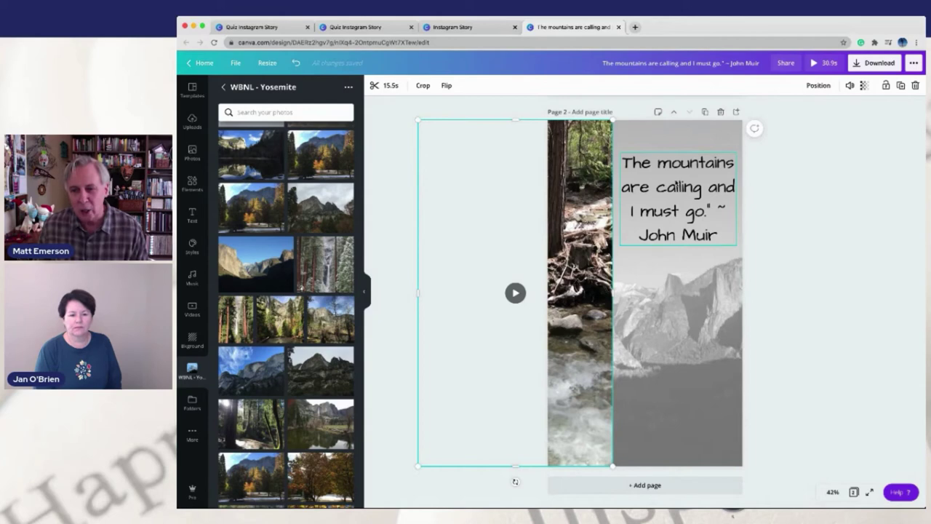
{"action": "left_click", "coordinate": [785, 342]}
{"action": "left_click", "coordinate": [325, 264]}
{"action": "left_click_drag", "start_coordinate": [625, 281], "coordinate": [665, 339]}
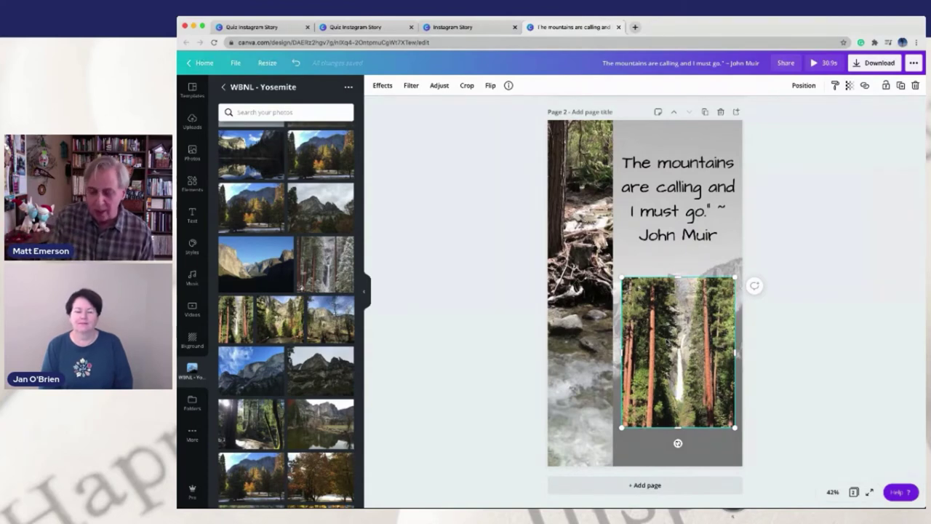
{"action": "key", "text": "Delete"}
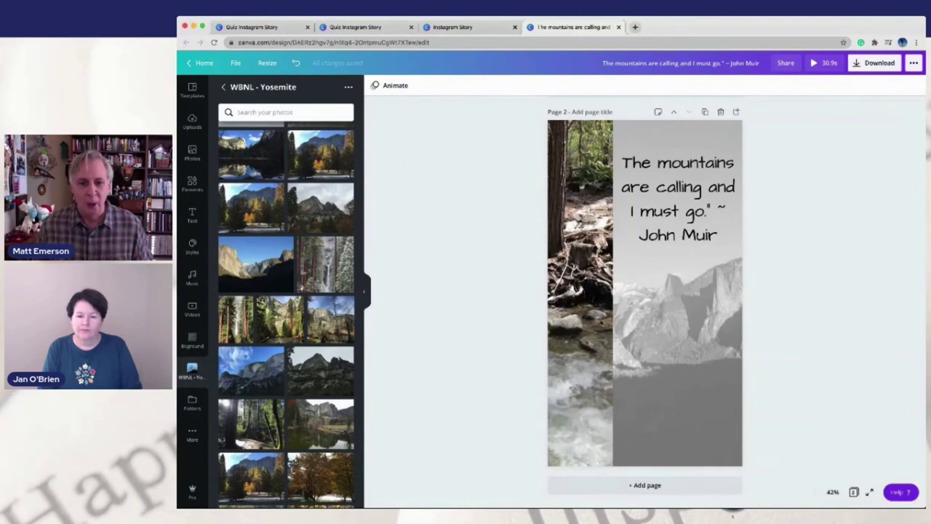
Set the John Muir quote to font size 48 and nudge it slightly higher.
{"action": "left_click", "coordinate": [668, 191]}
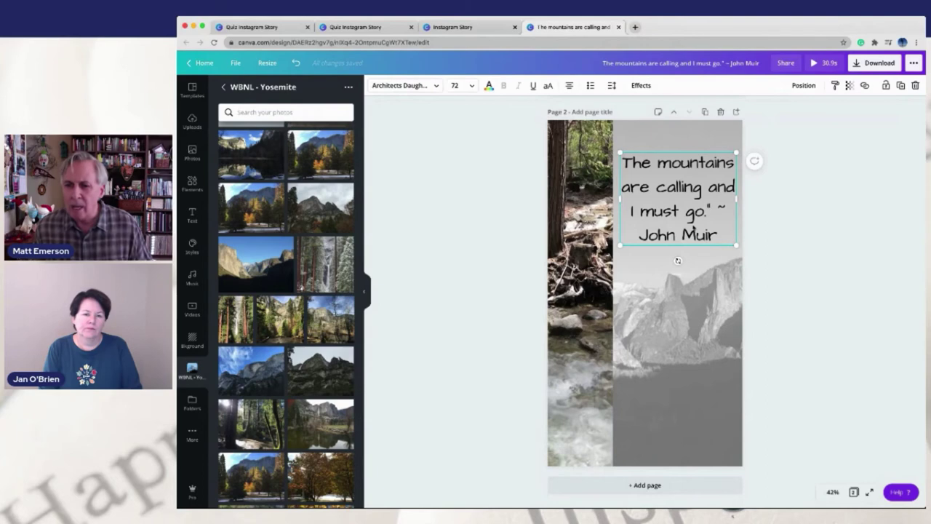
{"action": "left_click", "coordinate": [470, 86]}
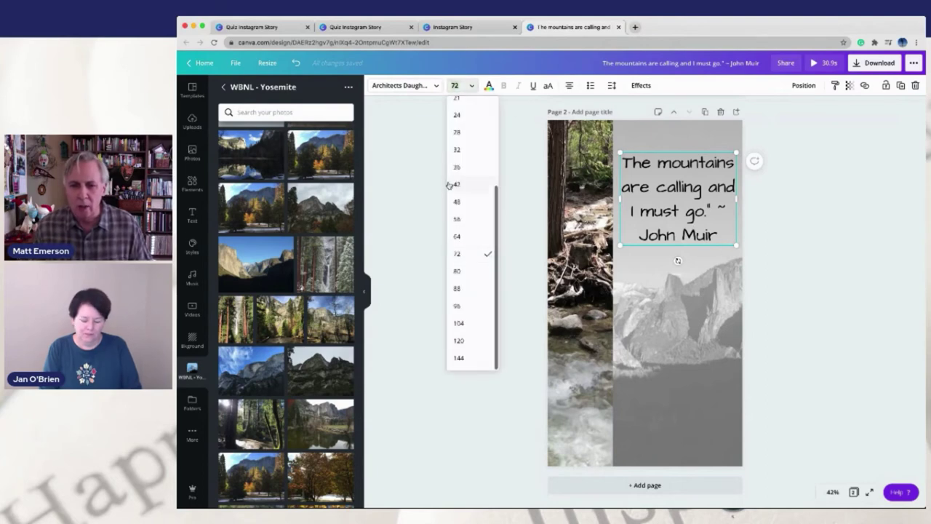
{"action": "left_click", "coordinate": [458, 202]}
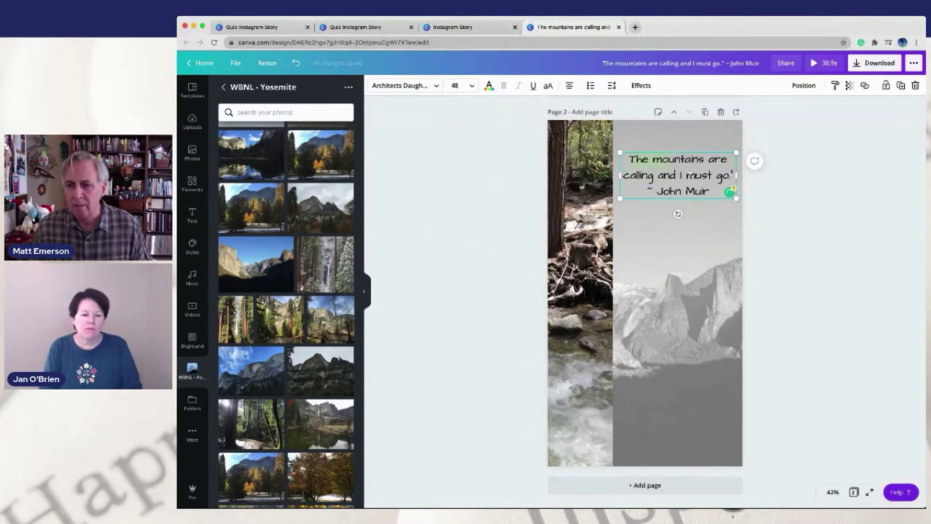
{"action": "left_click_drag", "start_coordinate": [675, 151], "coordinate": [676, 137]}
Duplicate the quote, change it to 'Join me on my Yosemite Adventure' at size 96, and place it below.
{"action": "left_click", "coordinate": [901, 85]}
{"action": "left_click_drag", "start_coordinate": [629, 220], "coordinate": [729, 247]}
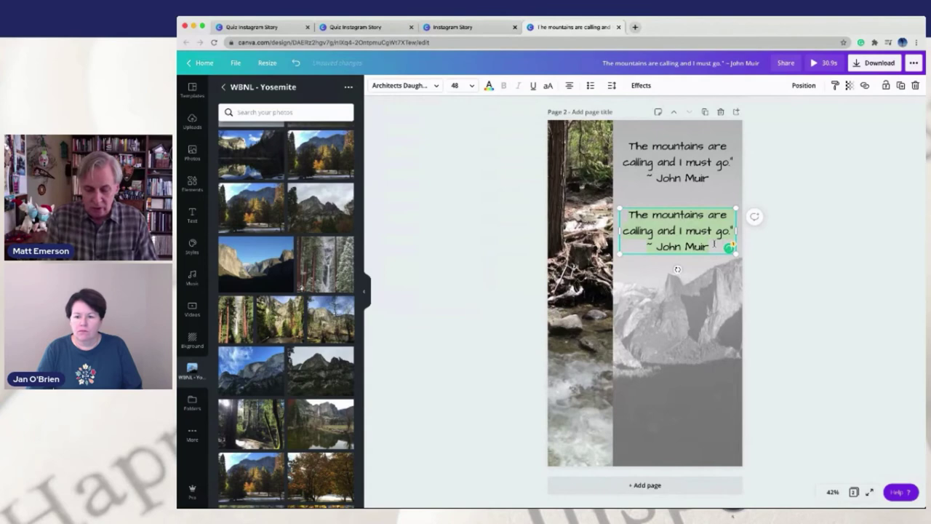
{"action": "type", "text": "Join me on"}
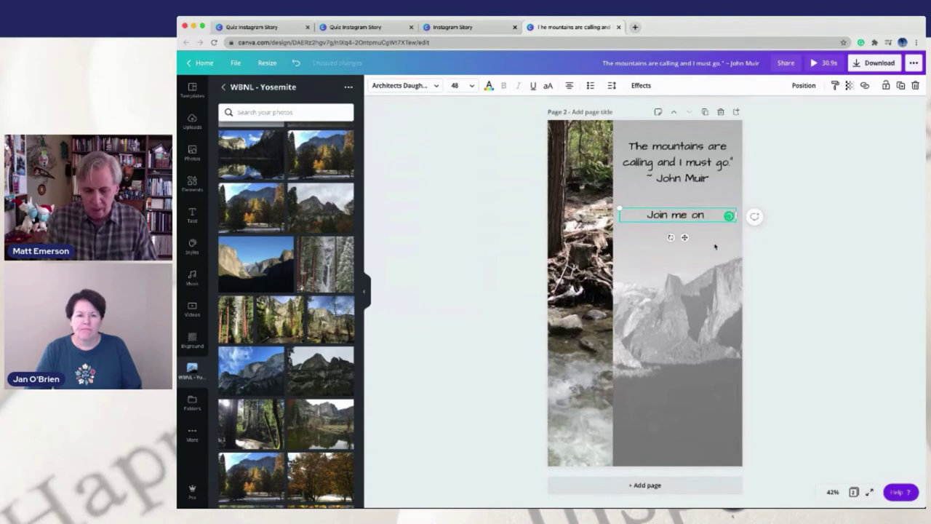
{"action": "type", "text": " my Yosemite Adventure"}
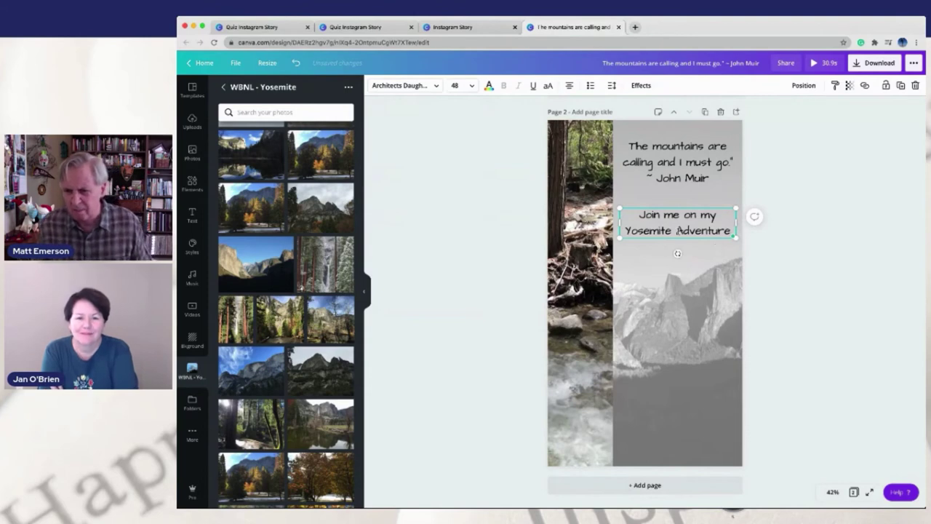
{"action": "left_click_drag", "start_coordinate": [640, 217], "coordinate": [734, 230]}
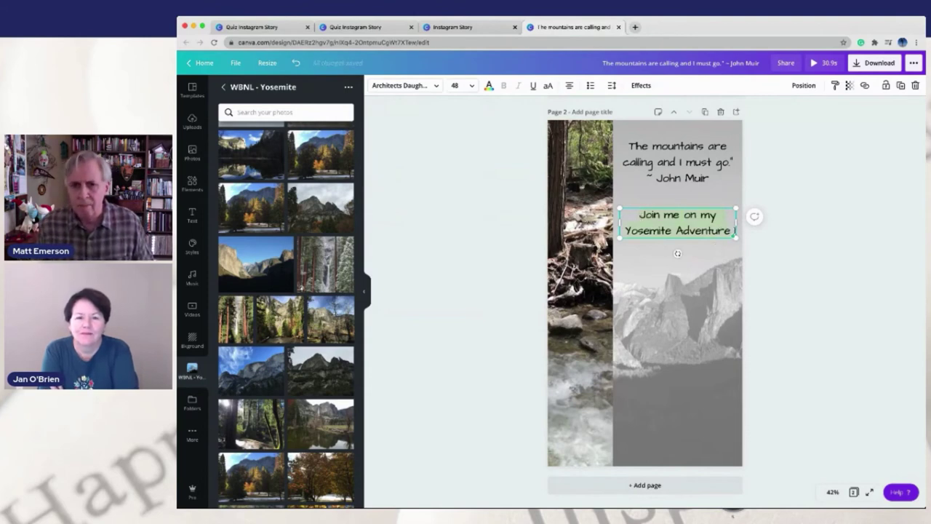
{"action": "left_click", "coordinate": [471, 85]}
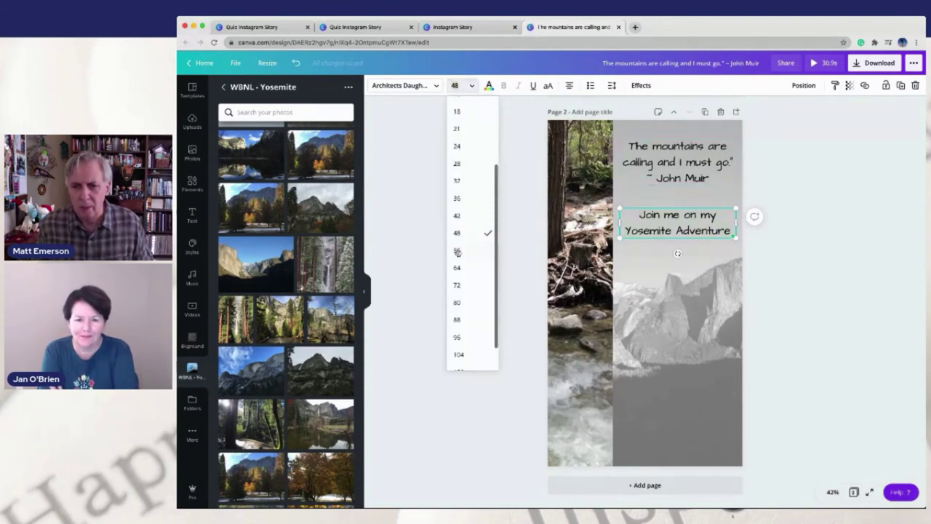
{"action": "left_click", "coordinate": [458, 267]}
{"action": "left_click", "coordinate": [471, 85]}
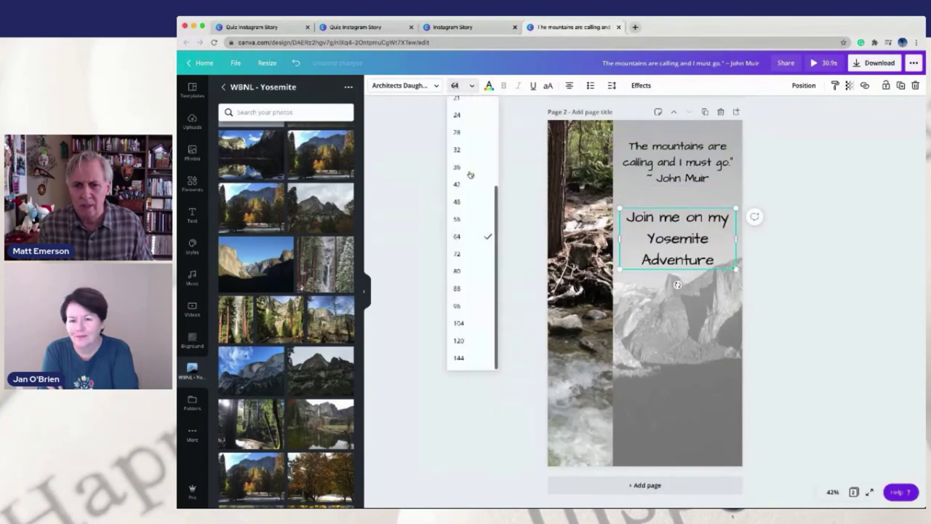
{"action": "left_click", "coordinate": [457, 305]}
{"action": "left_click_drag", "start_coordinate": [675, 206], "coordinate": [674, 193]}
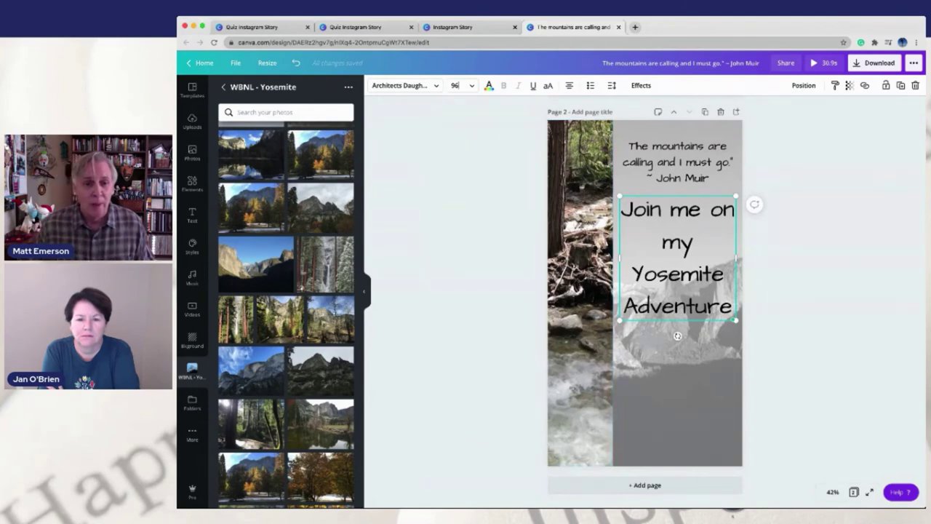
Search the Elements library for 'arrow sticker' and browse the results.
{"action": "left_click", "coordinate": [192, 151]}
{"action": "left_click", "coordinate": [192, 184]}
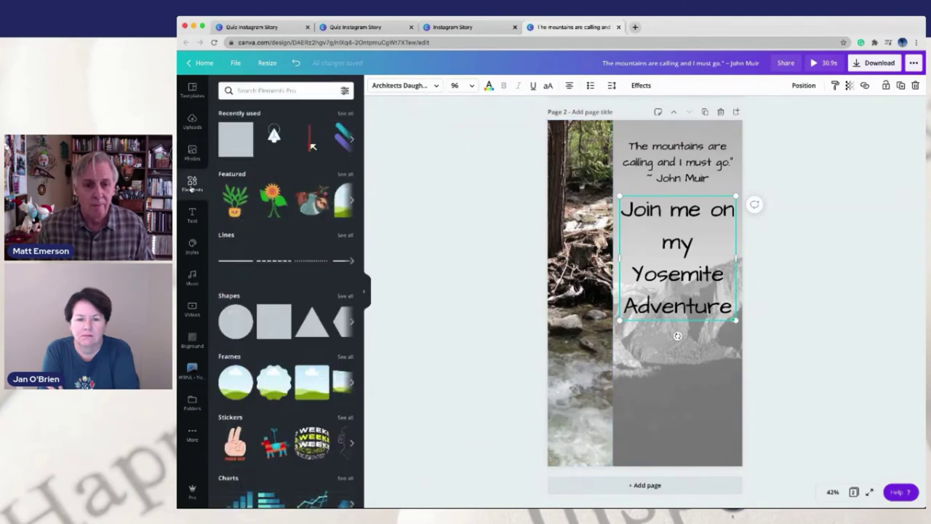
{"action": "left_click", "coordinate": [262, 89]}
{"action": "type", "text": "arrow"}
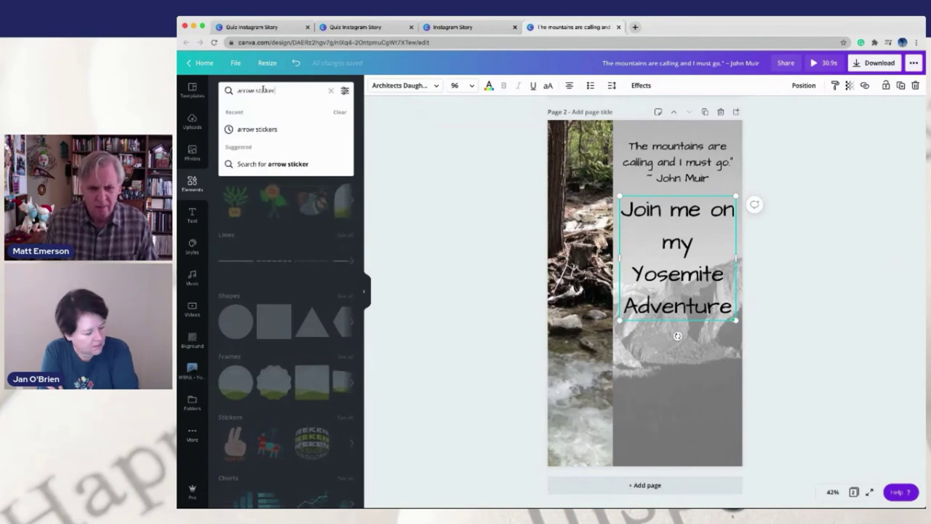
{"action": "type", "text": " sticker"}
{"action": "key", "text": "Return"}
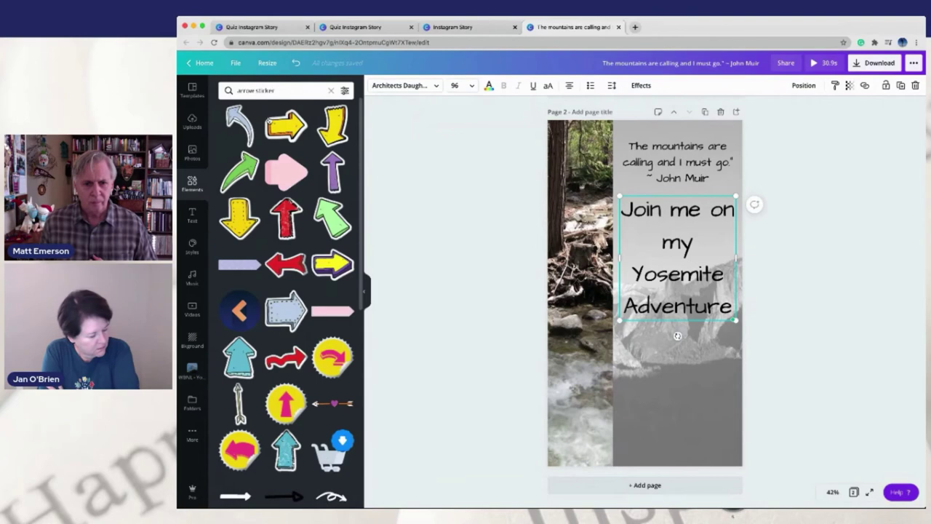
{"action": "scroll", "coordinate": [276, 232], "scroll_direction": "down", "scroll_amount": 8}
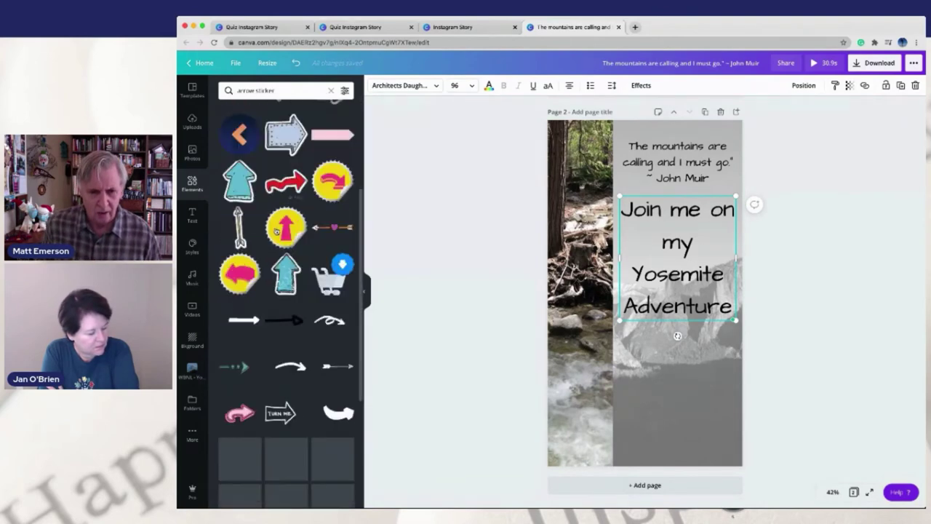
{"action": "scroll", "coordinate": [277, 232], "scroll_direction": "down", "scroll_amount": 8}
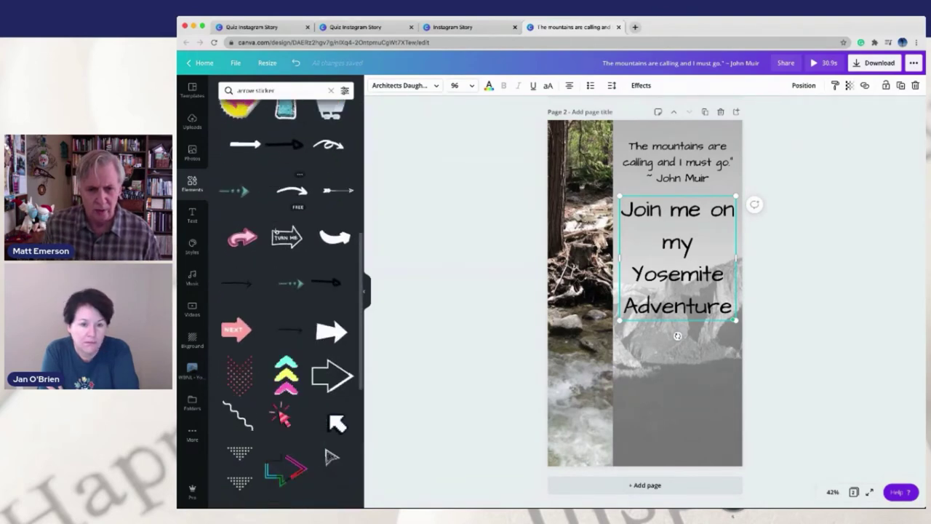
{"action": "scroll", "coordinate": [277, 231], "scroll_direction": "down", "scroll_amount": 1}
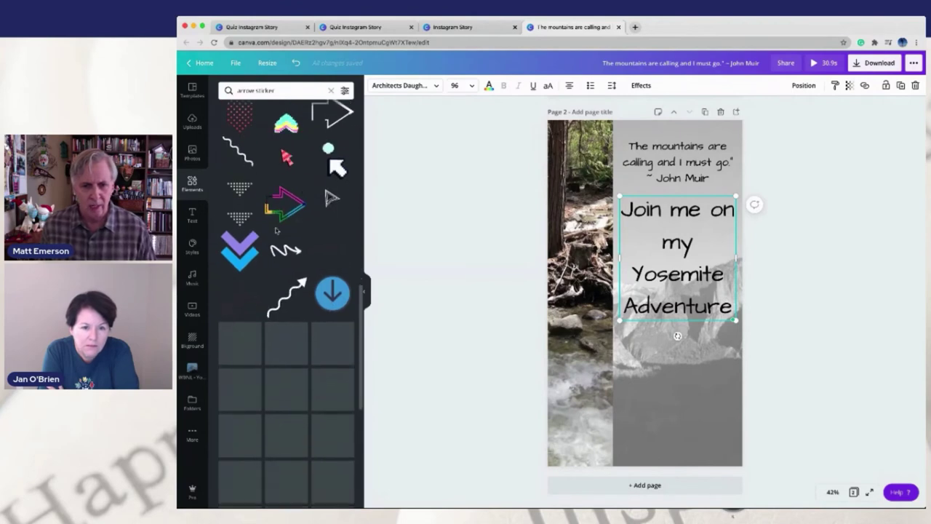
{"action": "scroll", "coordinate": [276, 231], "scroll_direction": "down", "scroll_amount": 12}
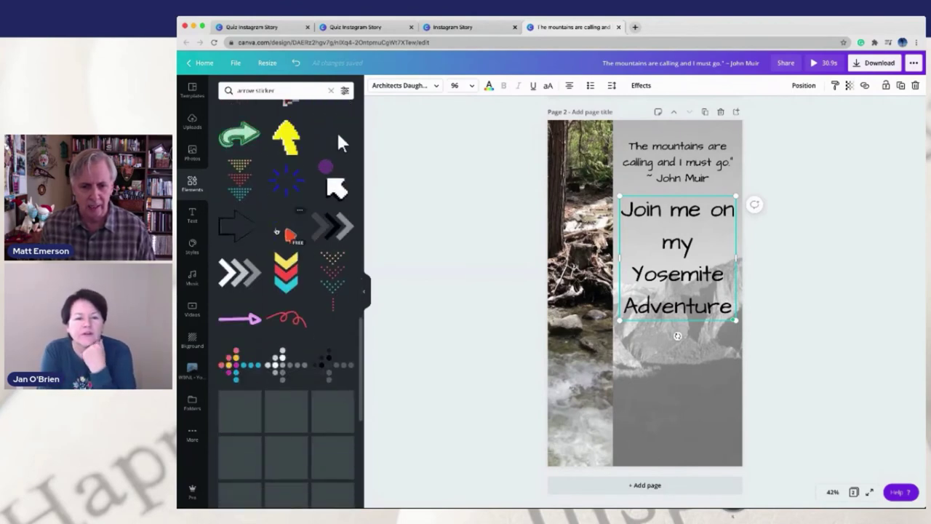
{"action": "scroll", "coordinate": [276, 232], "scroll_direction": "down", "scroll_amount": 2}
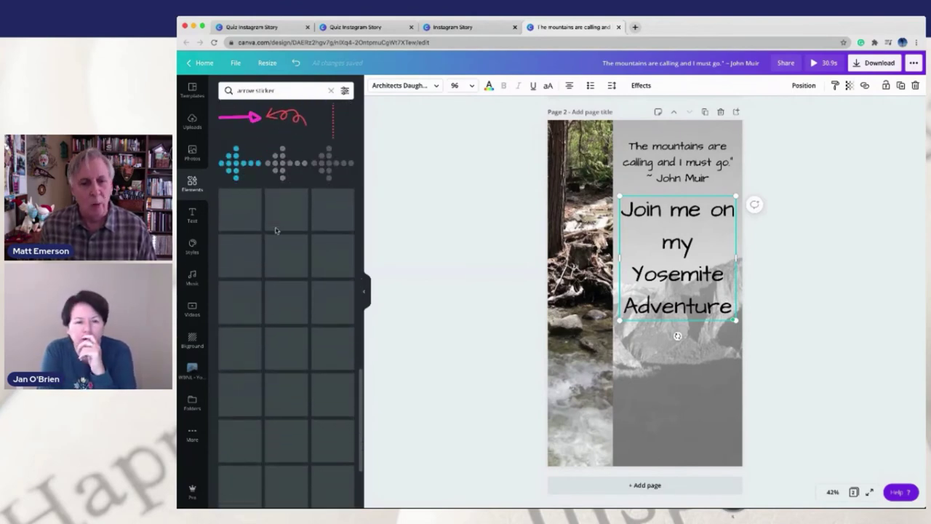
{"action": "scroll", "coordinate": [276, 231], "scroll_direction": "down", "scroll_amount": 4}
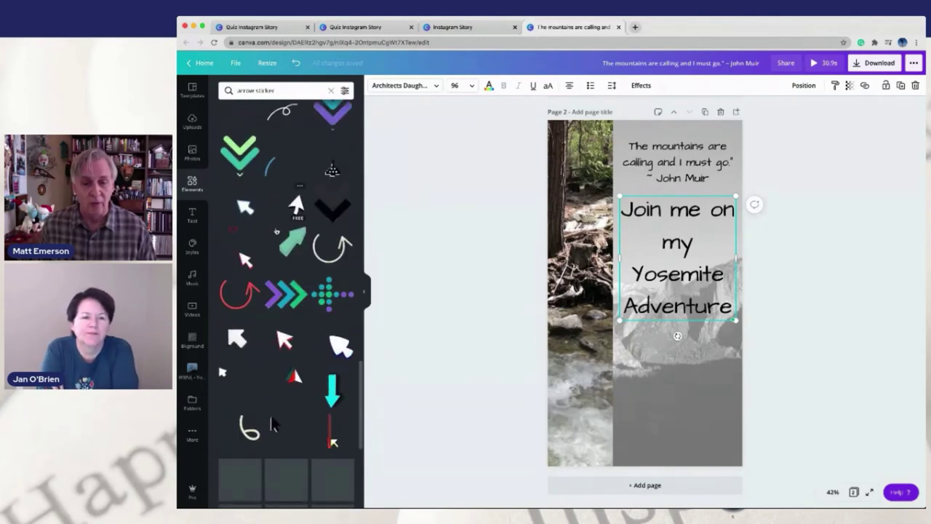
{"action": "scroll", "coordinate": [276, 231], "scroll_direction": "down", "scroll_amount": 7}
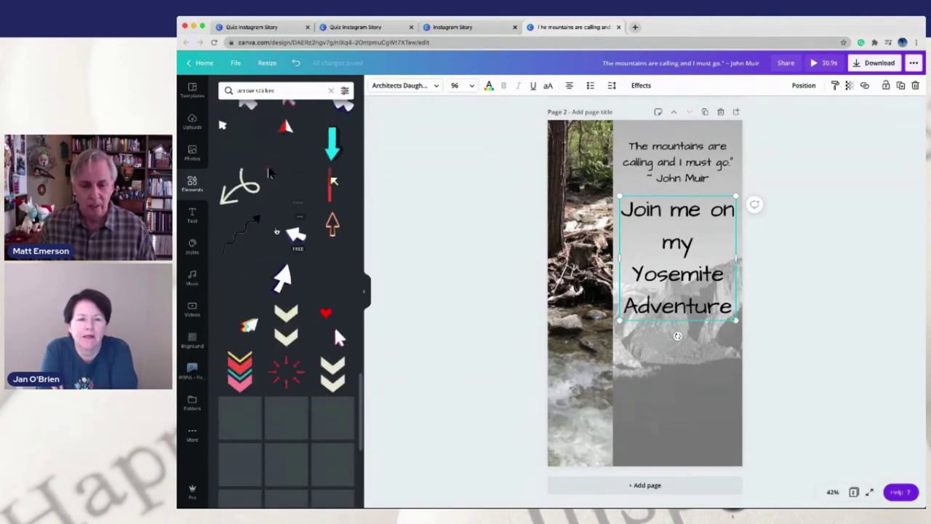
{"action": "scroll", "coordinate": [276, 231], "scroll_direction": "down", "scroll_amount": 5}
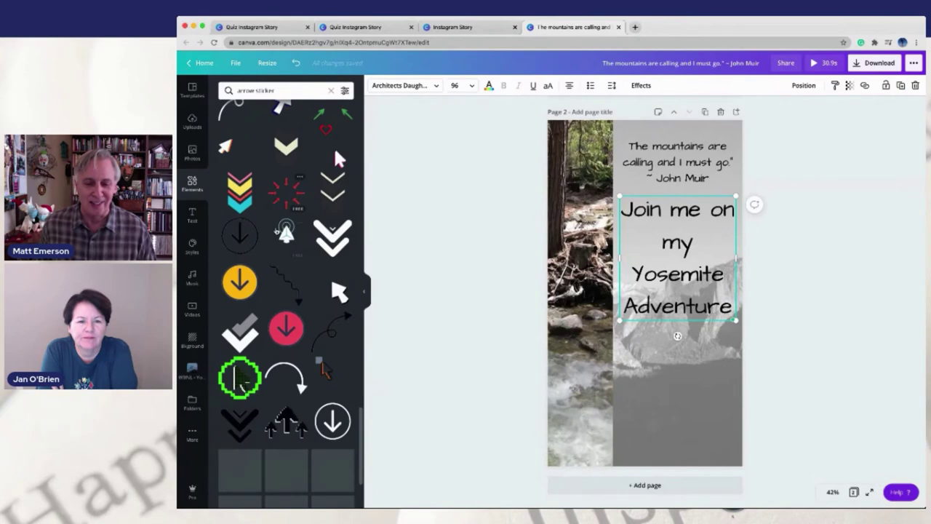
{"action": "scroll", "coordinate": [276, 231], "scroll_direction": "down", "scroll_amount": 5}
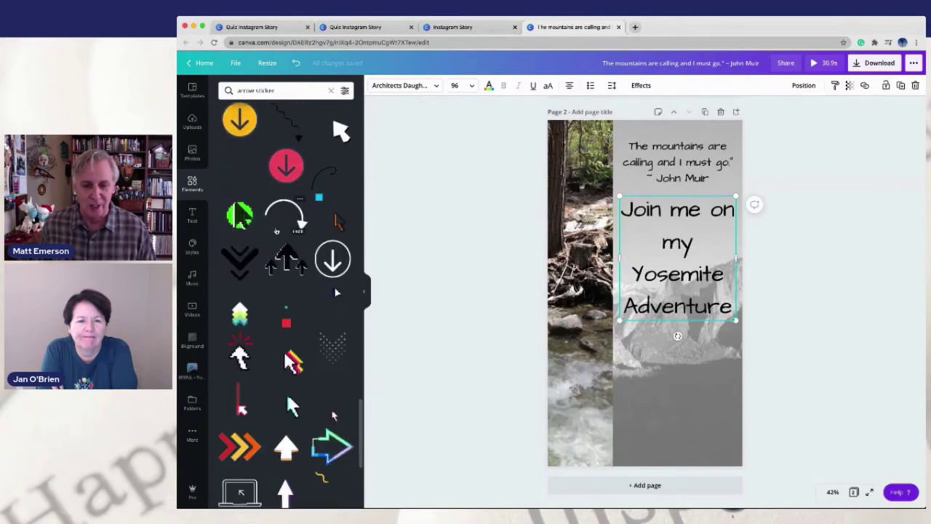
{"action": "scroll", "coordinate": [276, 231], "scroll_direction": "down", "scroll_amount": 5}
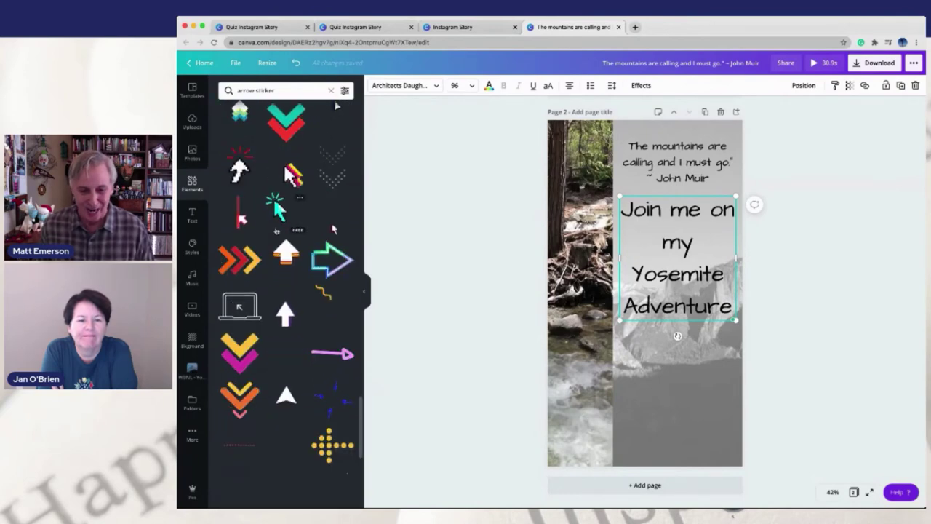
{"action": "scroll", "coordinate": [276, 231], "scroll_direction": "down", "scroll_amount": 5}
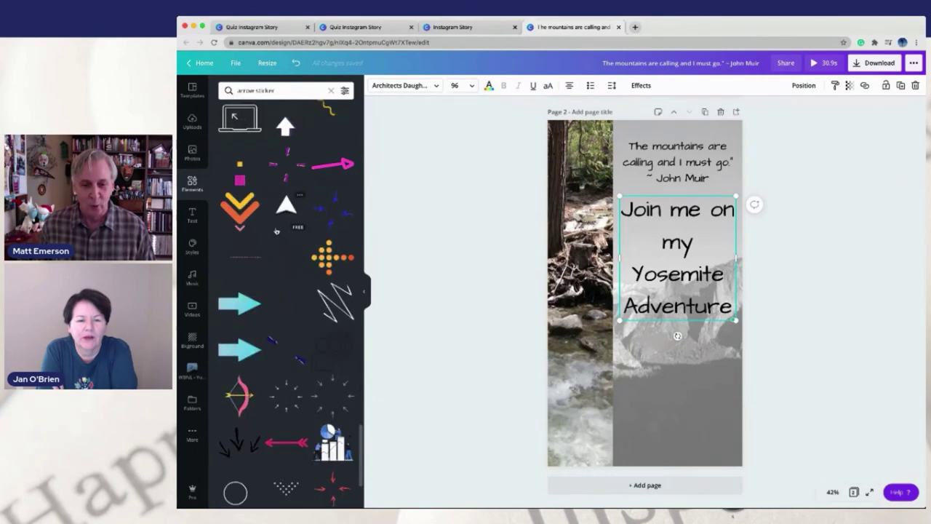
{"action": "scroll", "coordinate": [276, 231], "scroll_direction": "down", "scroll_amount": 2}
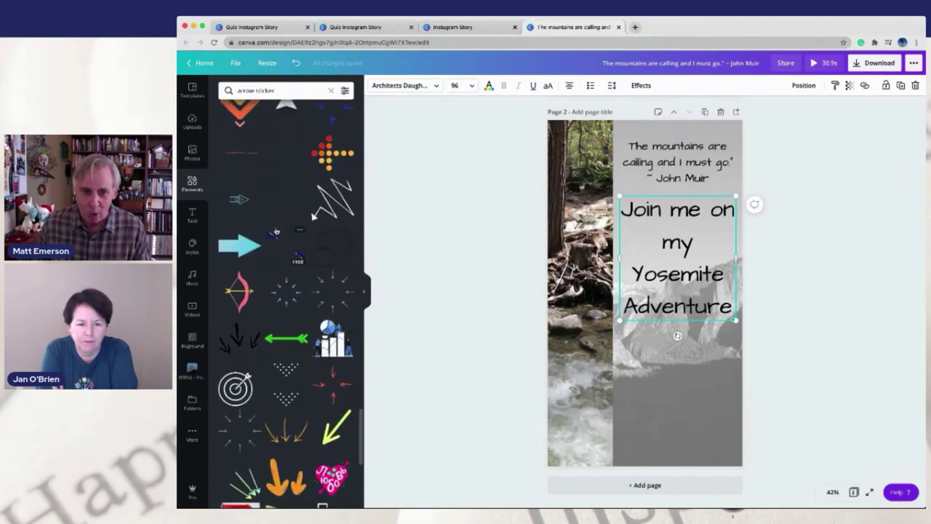
{"action": "scroll", "coordinate": [276, 231], "scroll_direction": "up", "scroll_amount": 2}
{"action": "scroll", "coordinate": [276, 232], "scroll_direction": "up", "scroll_amount": 1}
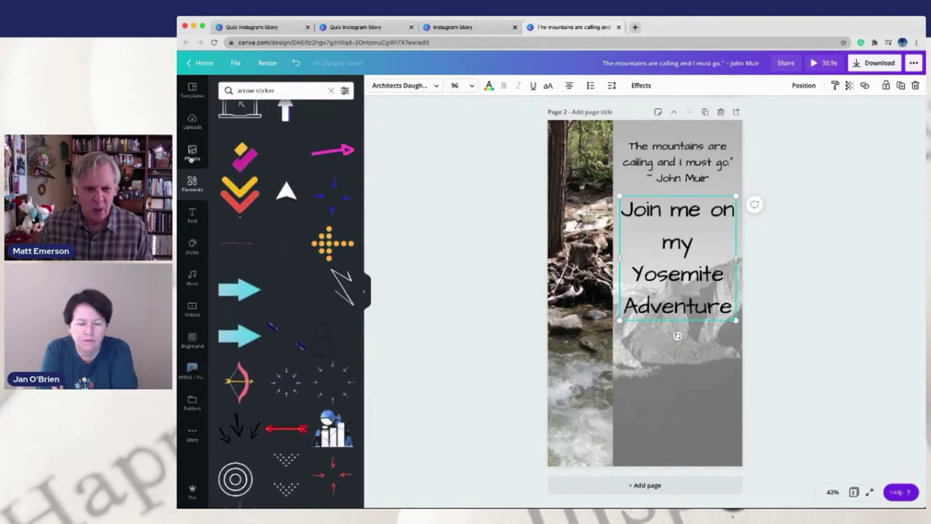
Add the white arrow sticker from Recently used, shrink it, and place it below the Yosemite Adventure text.
{"action": "left_click", "coordinate": [330, 91]}
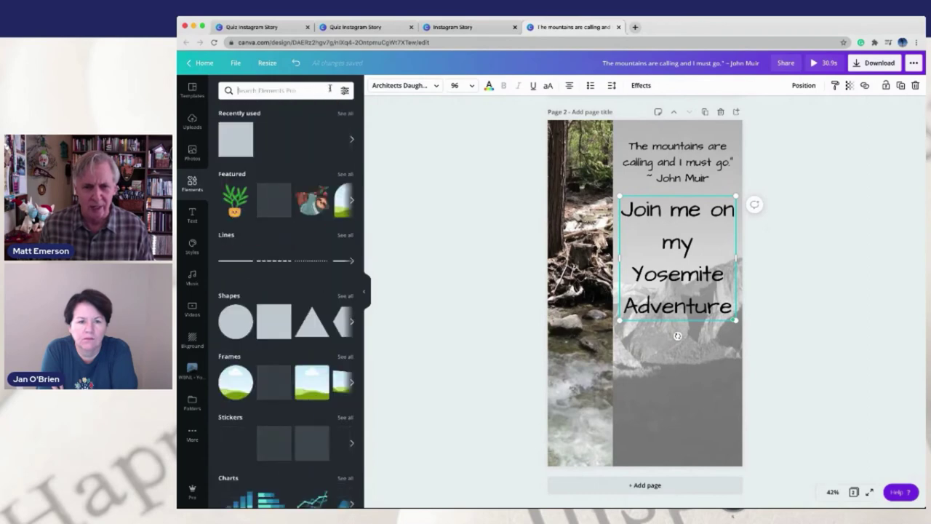
{"action": "left_click", "coordinate": [273, 137]}
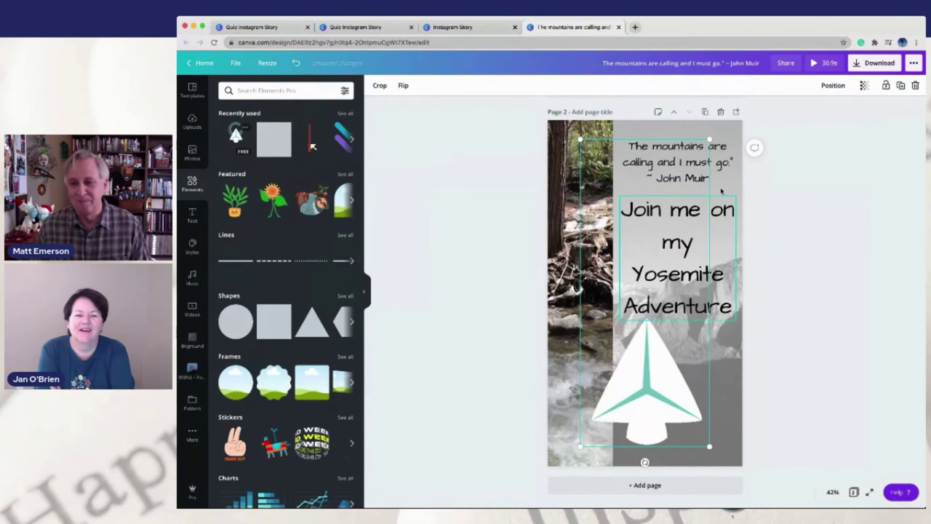
{"action": "left_click_drag", "start_coordinate": [709, 139], "coordinate": [631, 325]}
{"action": "left_click_drag", "start_coordinate": [595, 386], "coordinate": [651, 386]}
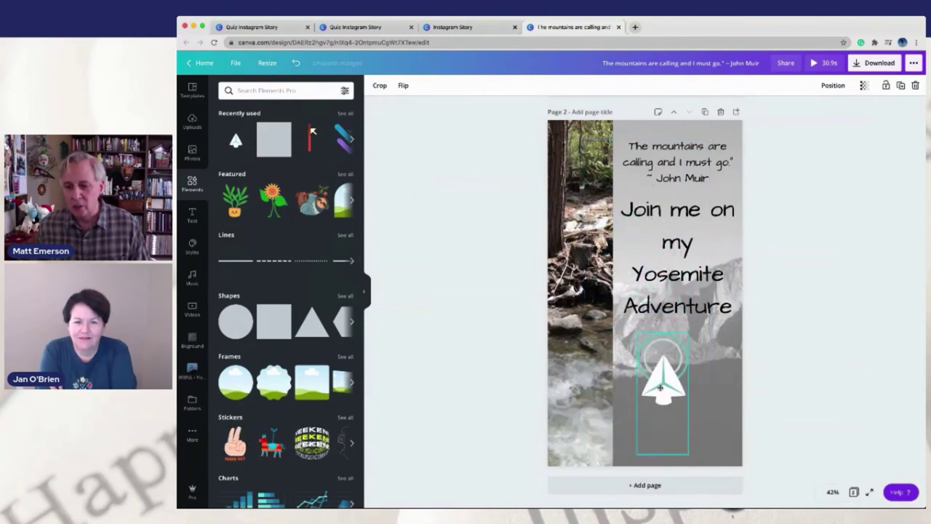